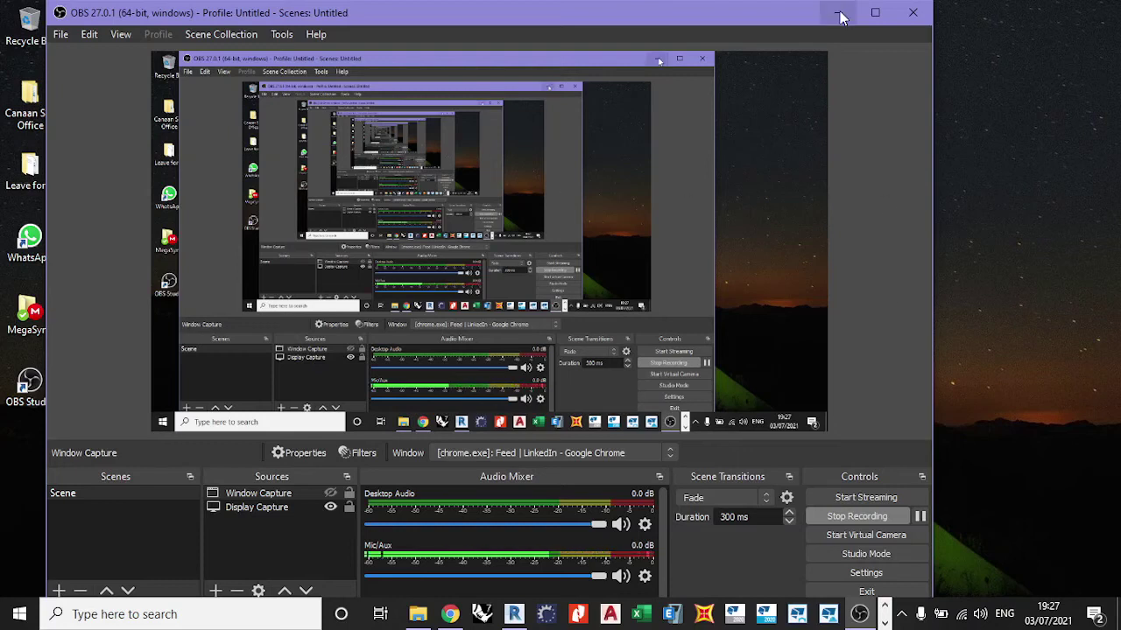
- Minimise the OBS Studio window to leave the empty Windows desktop showing
left_click(839, 14)
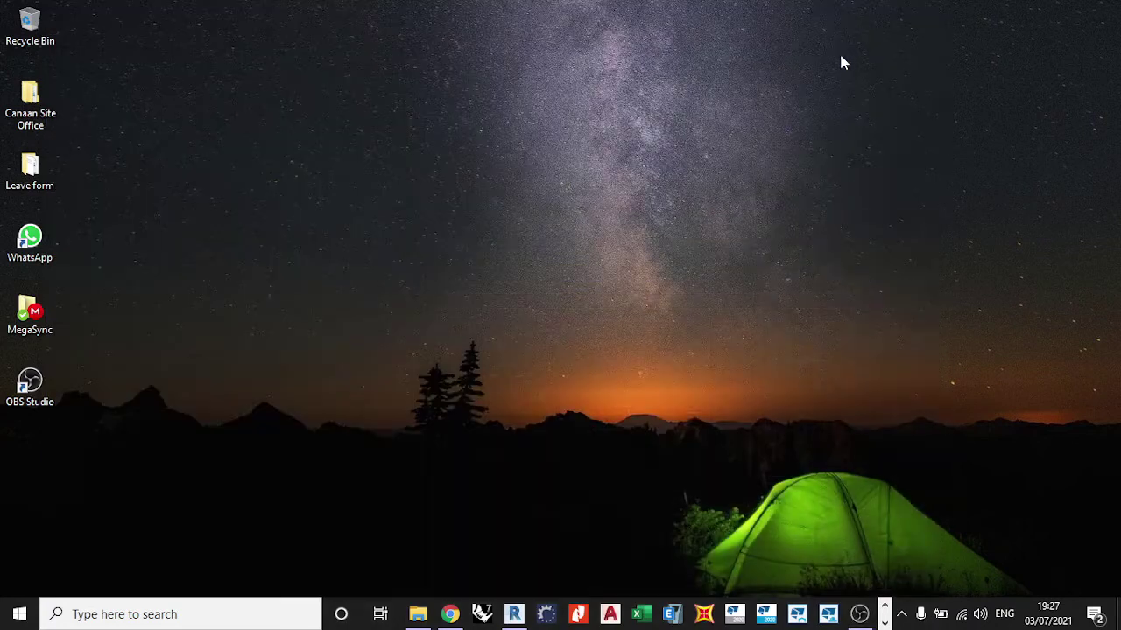
- Launch standalone Tekla Tedds from the taskbar instead of Tedds for Word
left_click(738, 617)
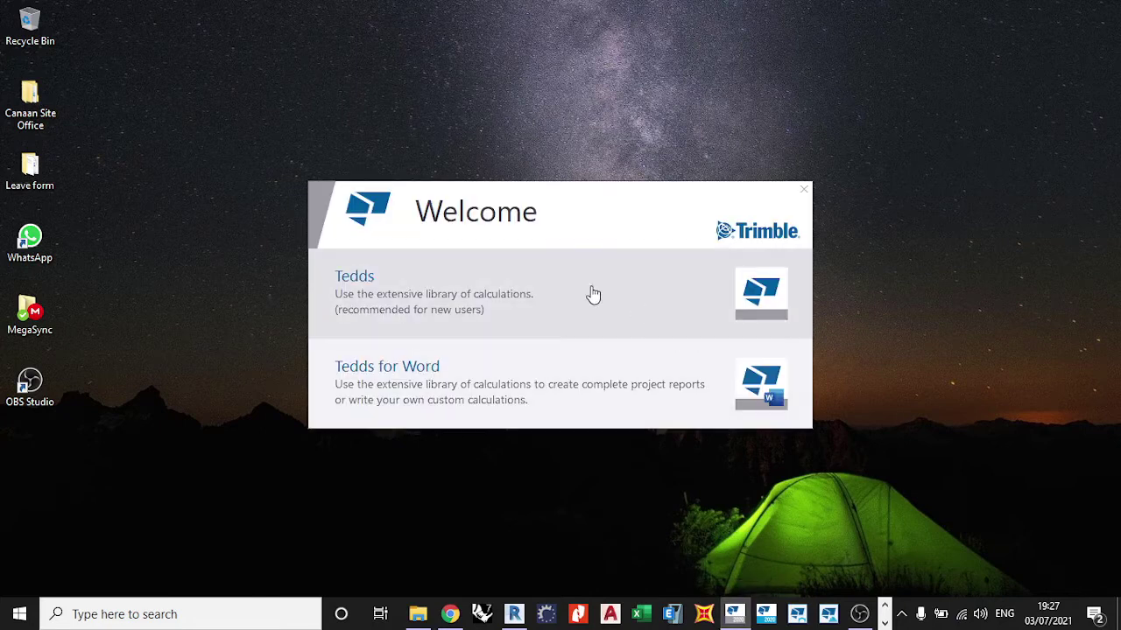
left_click(467, 293)
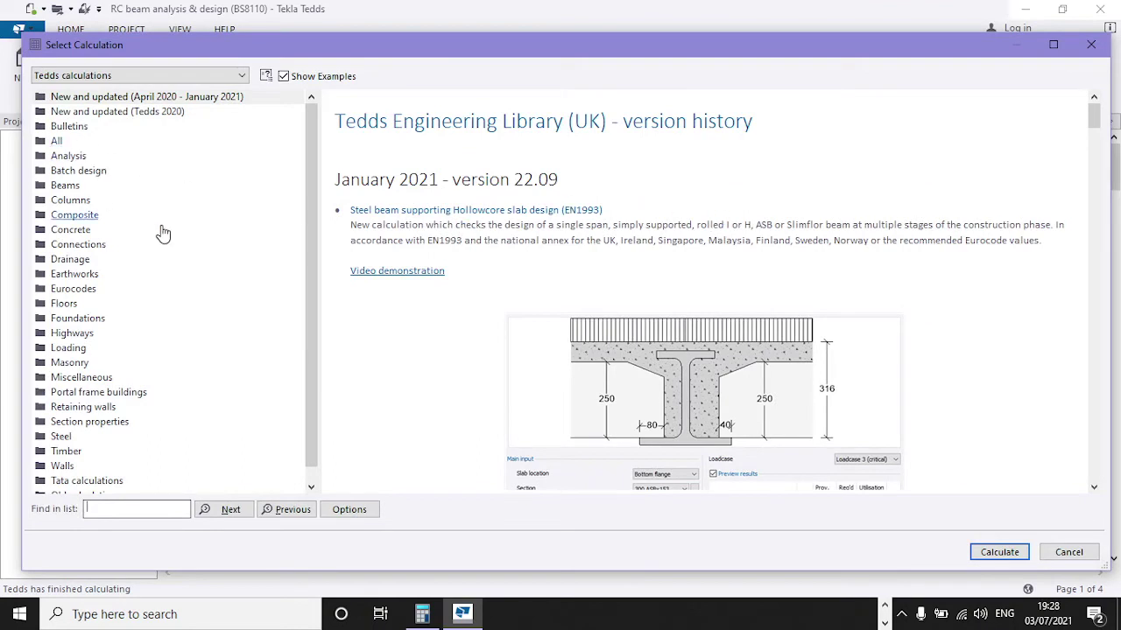
left_click_drag(312, 195, 308, 172)
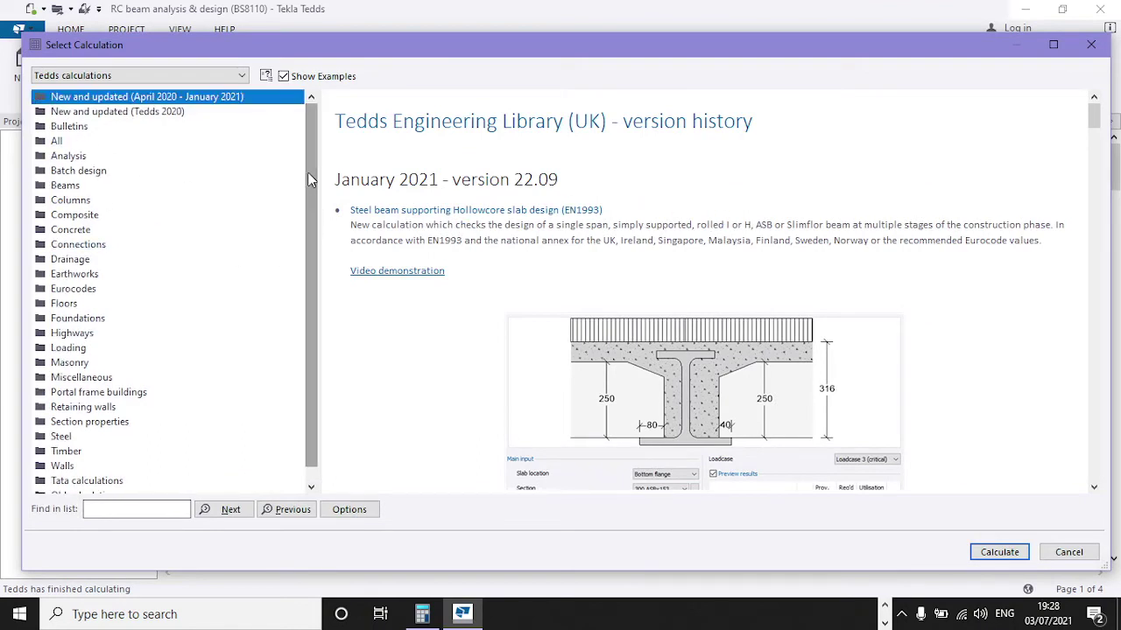
- Select the RC beam analysis & design (BS8110) calculation under the Beams category
double_click(67, 186)
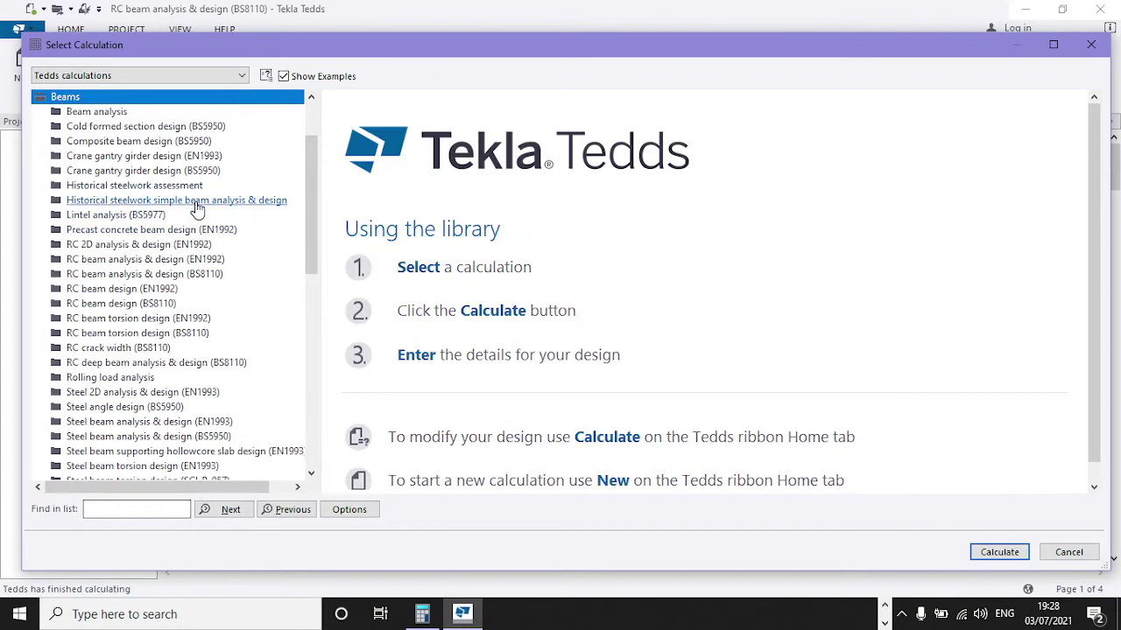
scroll(198, 208, "up", 1)
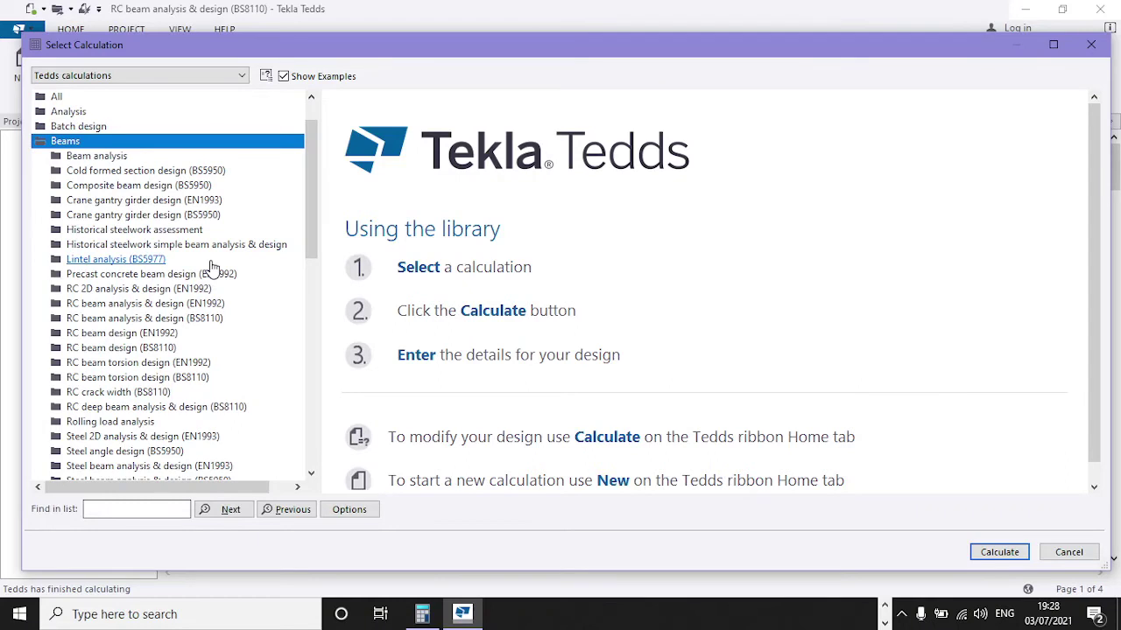
scroll(211, 267, "down", 1)
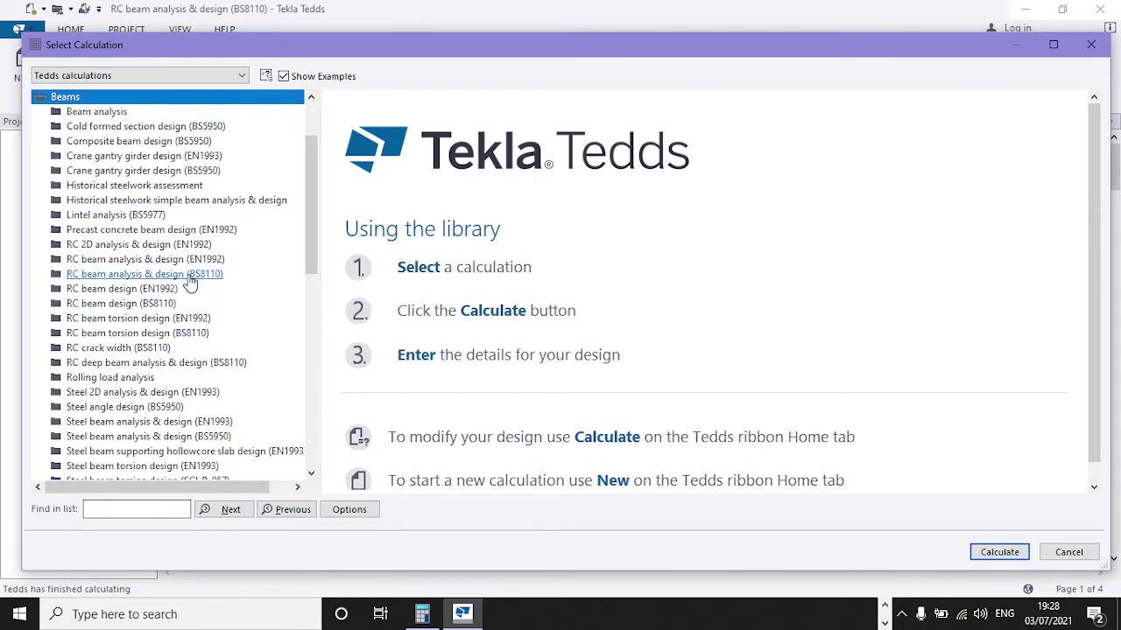
left_click(190, 283)
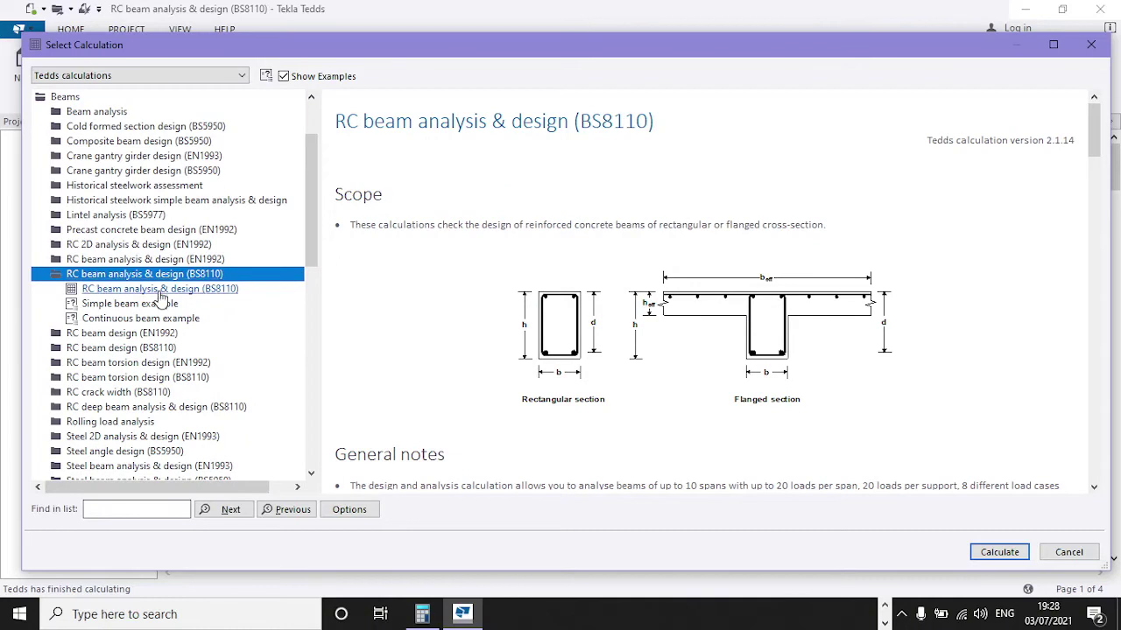
left_click(197, 289)
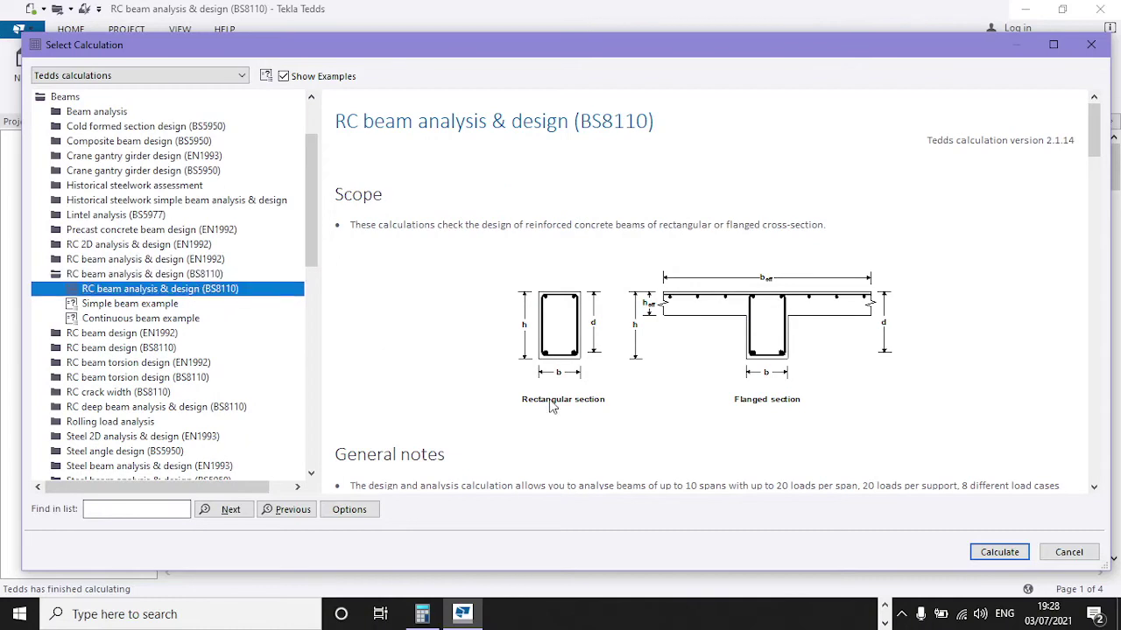
- Run the RC beam calculation and change the Geometry span length from 8000 to 4500 mm
left_click(999, 553)
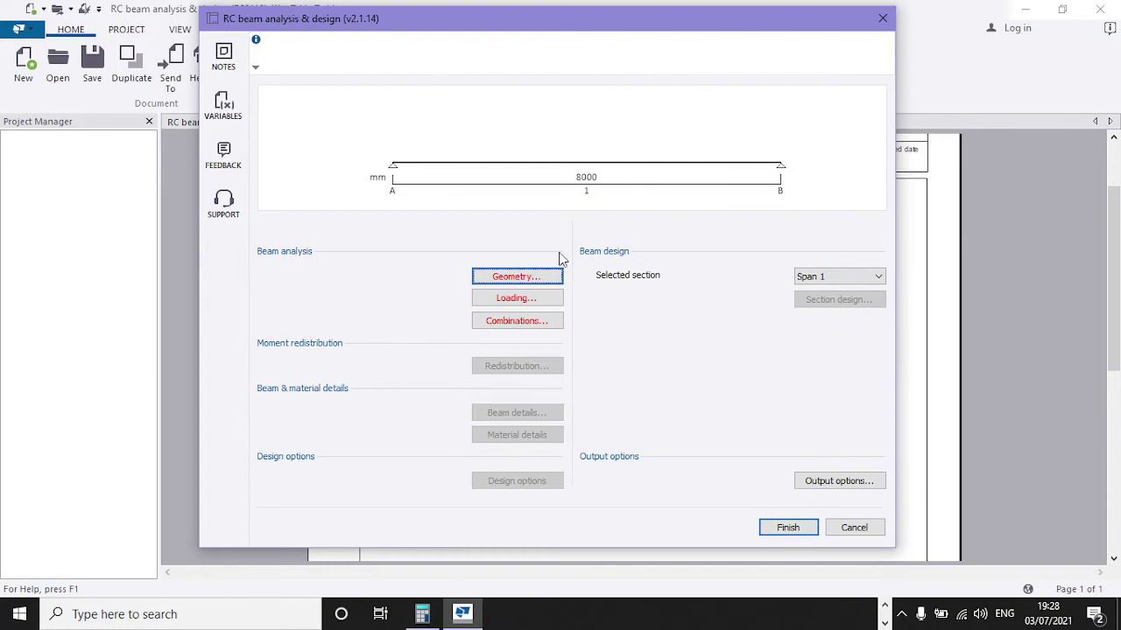
left_click(552, 280)
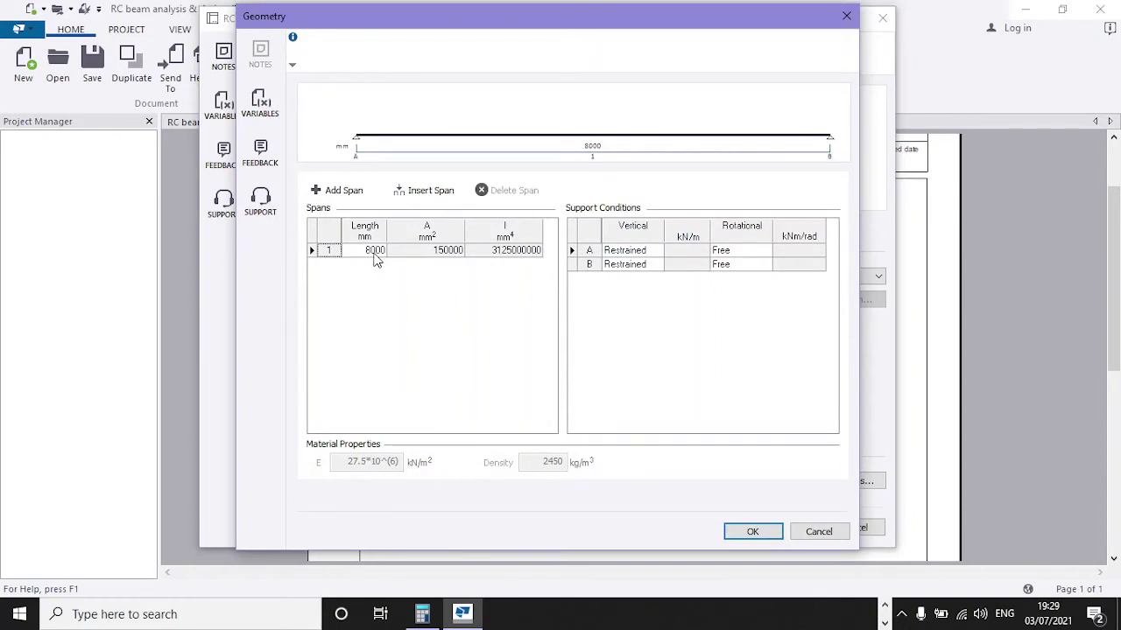
double_click(375, 253)
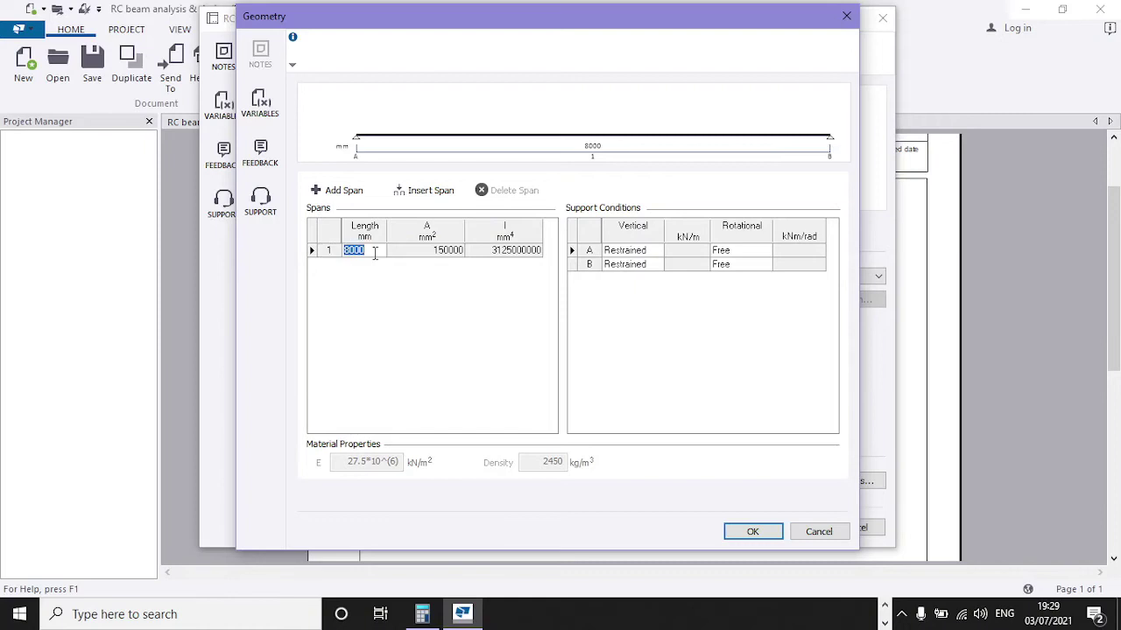
type("45")
key("Return")
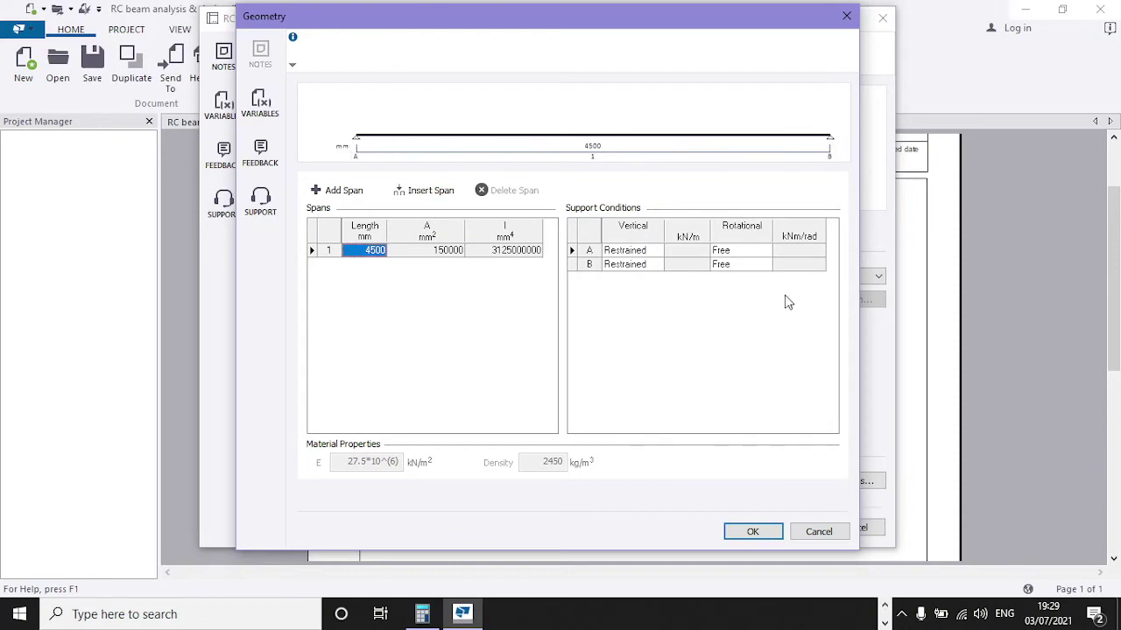
- Set the rotational restraint at supports A and B to Restrained
left_click(768, 249)
left_click(768, 250)
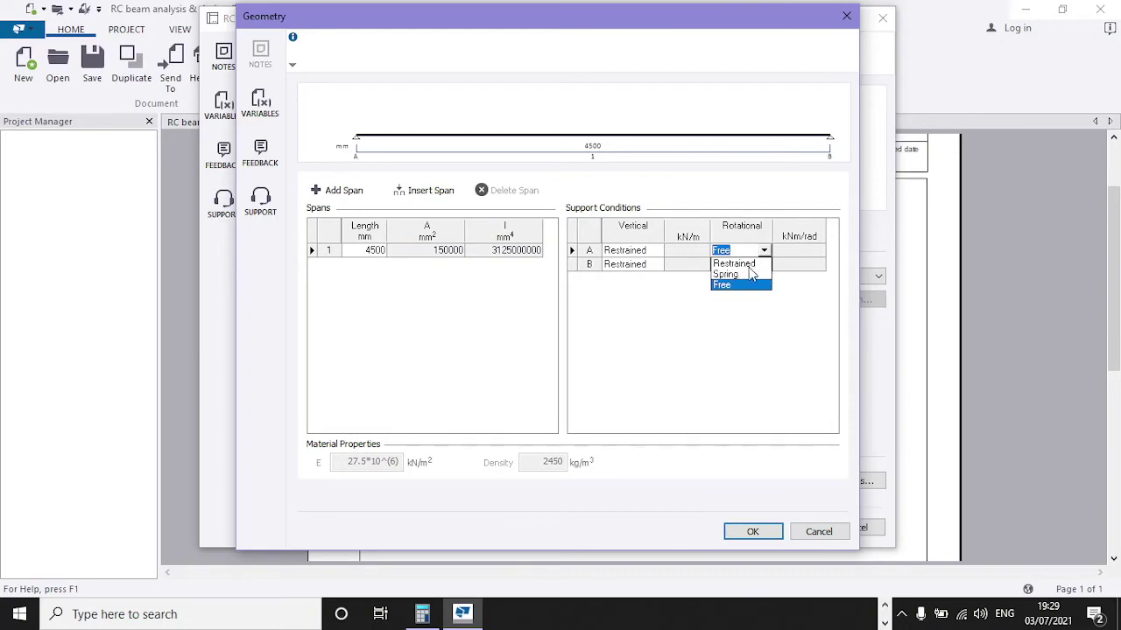
left_click(748, 263)
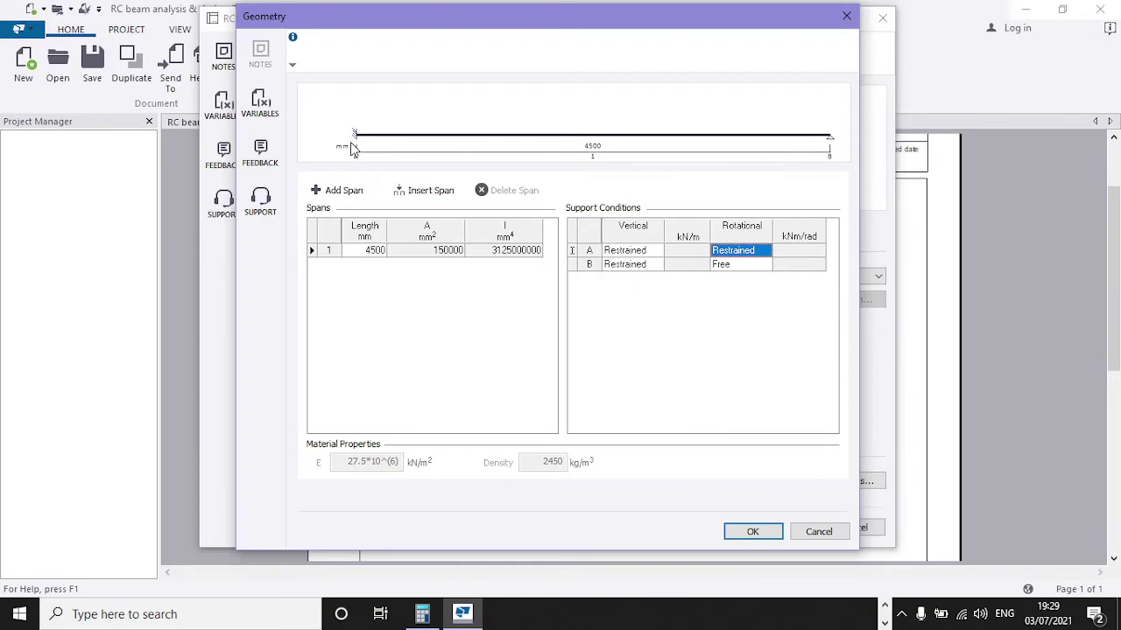
left_click(767, 265)
left_click(746, 277)
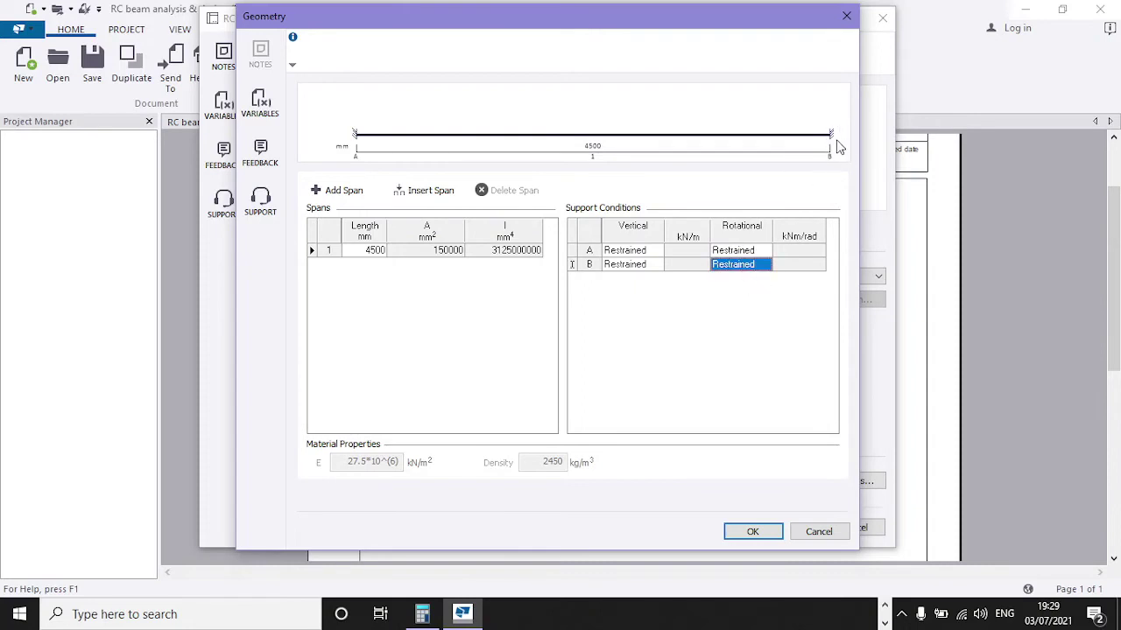
- Return both supports to Free rotation and accept the 4500 mm simply supported geometry
left_click(764, 250)
left_click(763, 251)
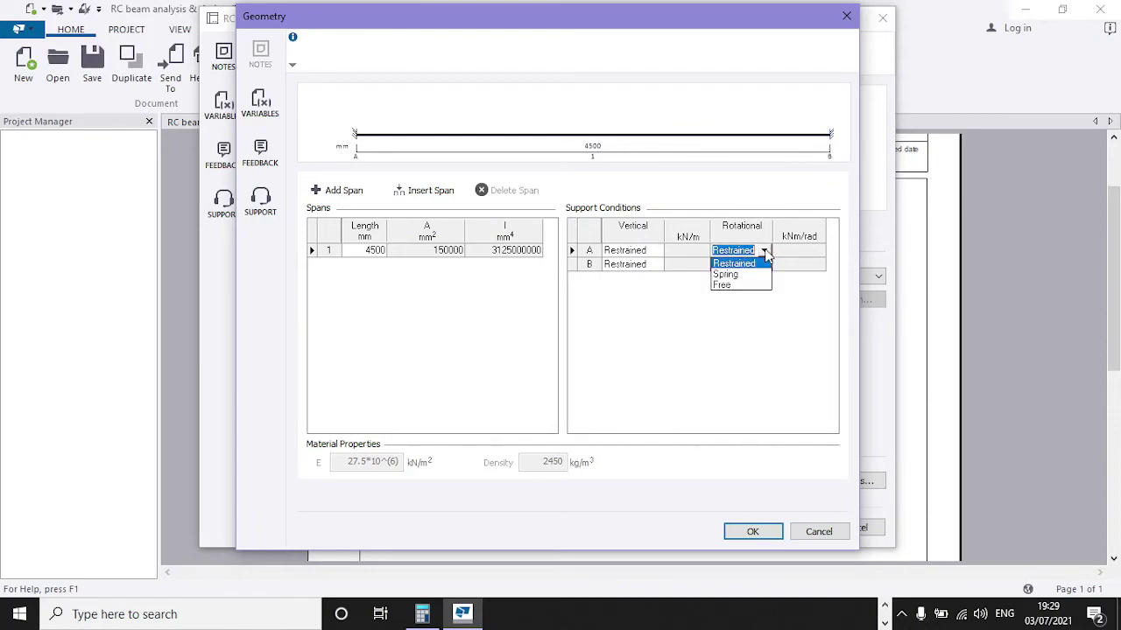
left_click(726, 286)
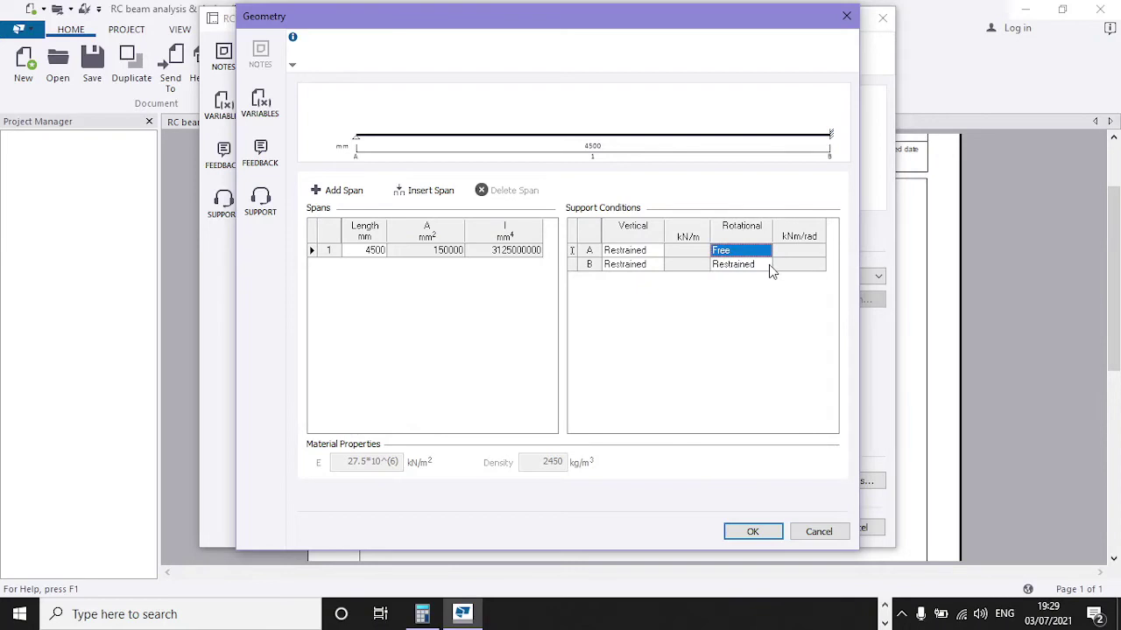
left_click(768, 265)
left_click(769, 264)
left_click(732, 305)
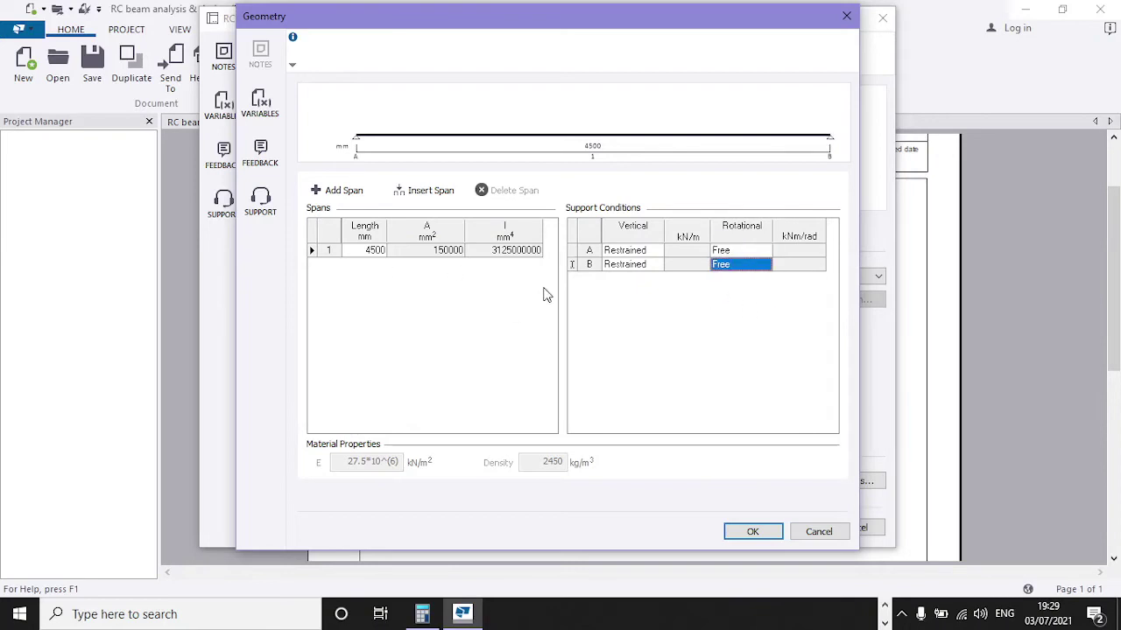
left_click(774, 532)
left_click(549, 298)
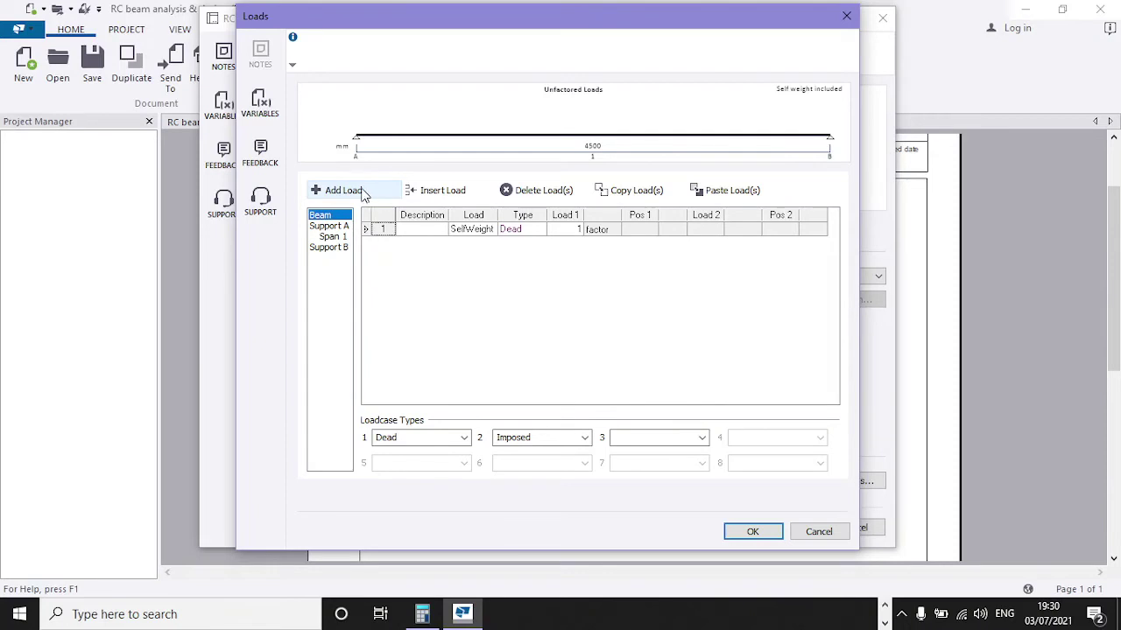
- Add a Full UDL dead load row at 0 kN/m below the SelfWeight load
left_click(368, 194)
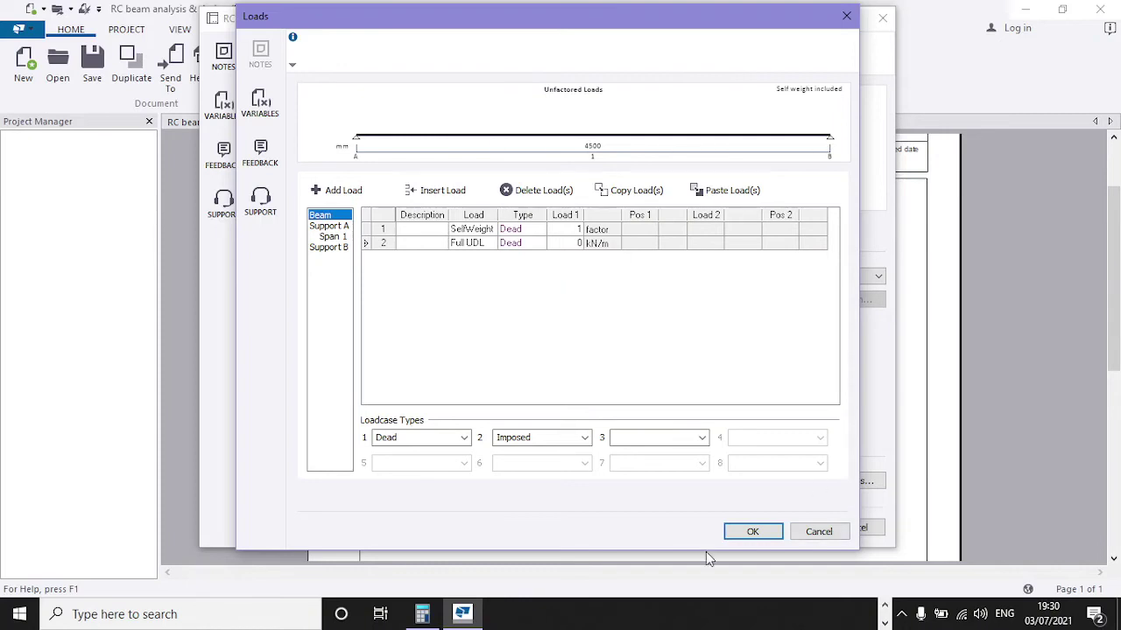
mouse_move(428, 617)
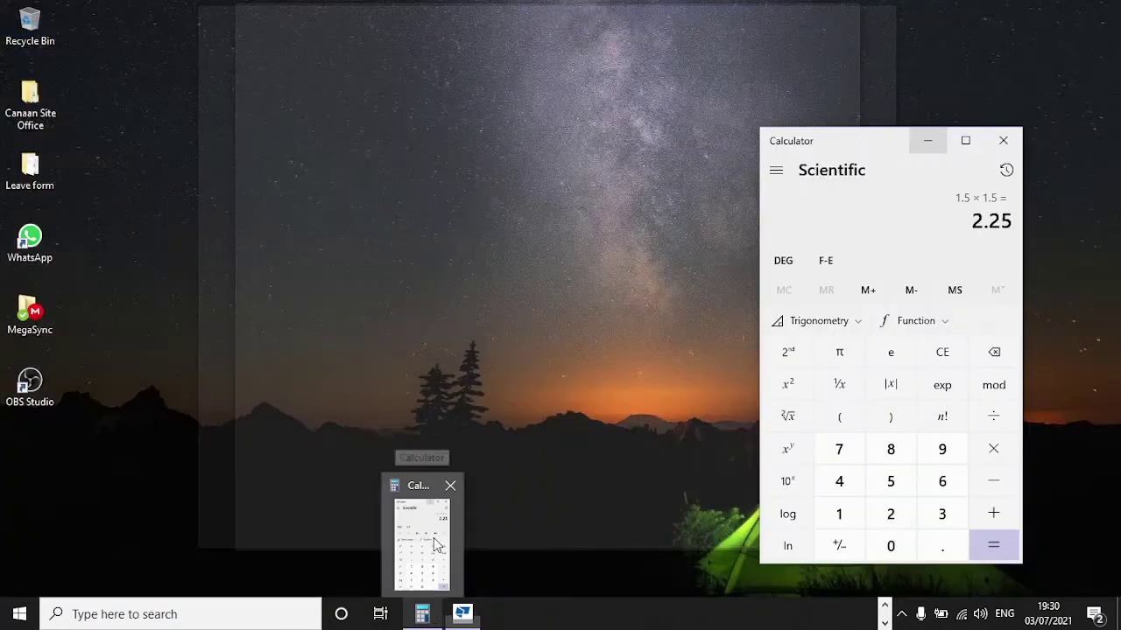
- In Calculator, clear the display and compute (24 × 0.15) = 3.6
left_click(436, 546)
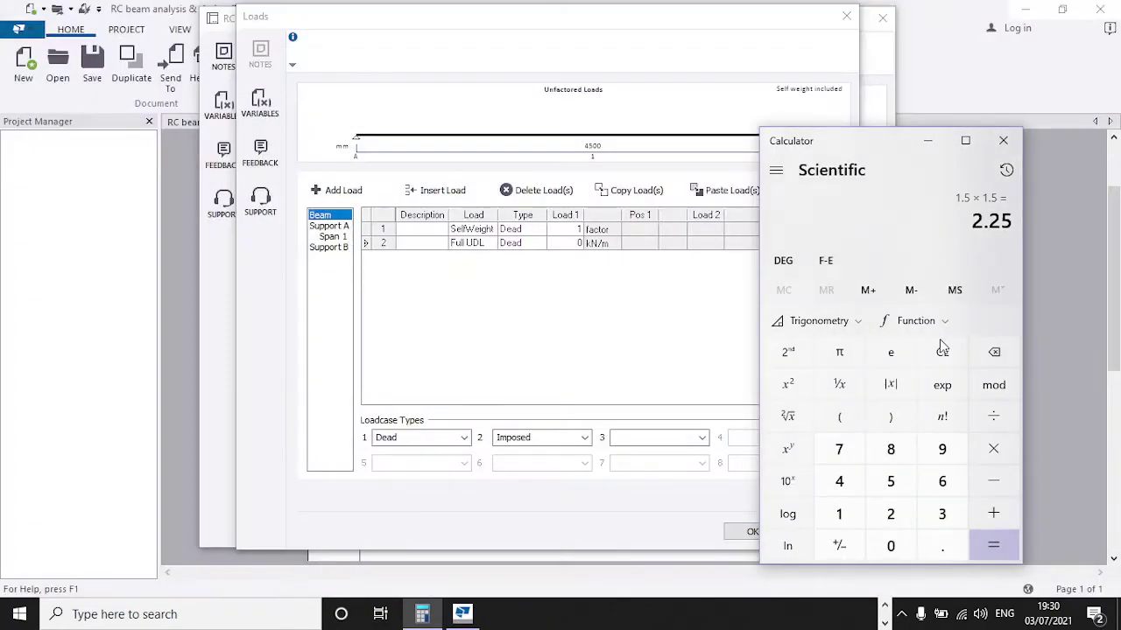
left_click(956, 354)
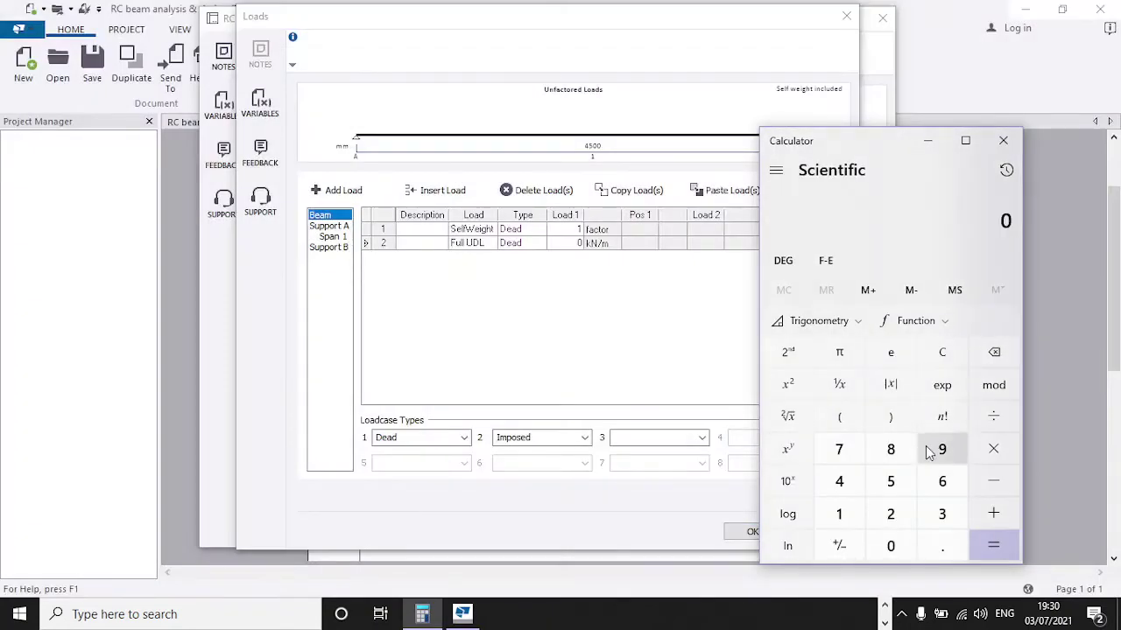
left_click(836, 423)
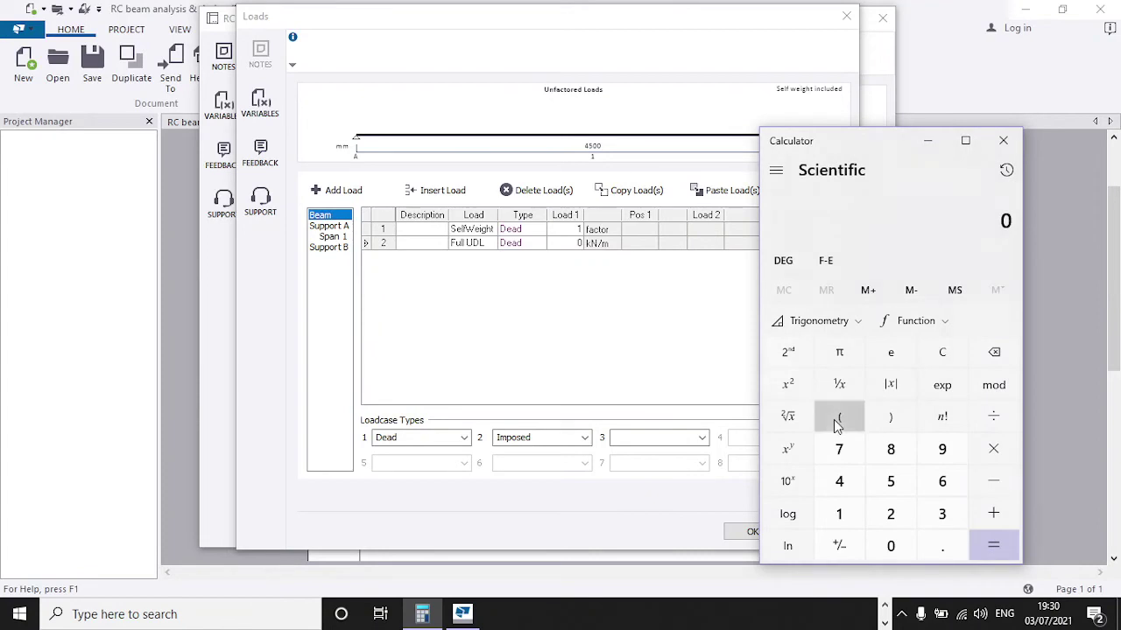
left_click(893, 513)
left_click(838, 481)
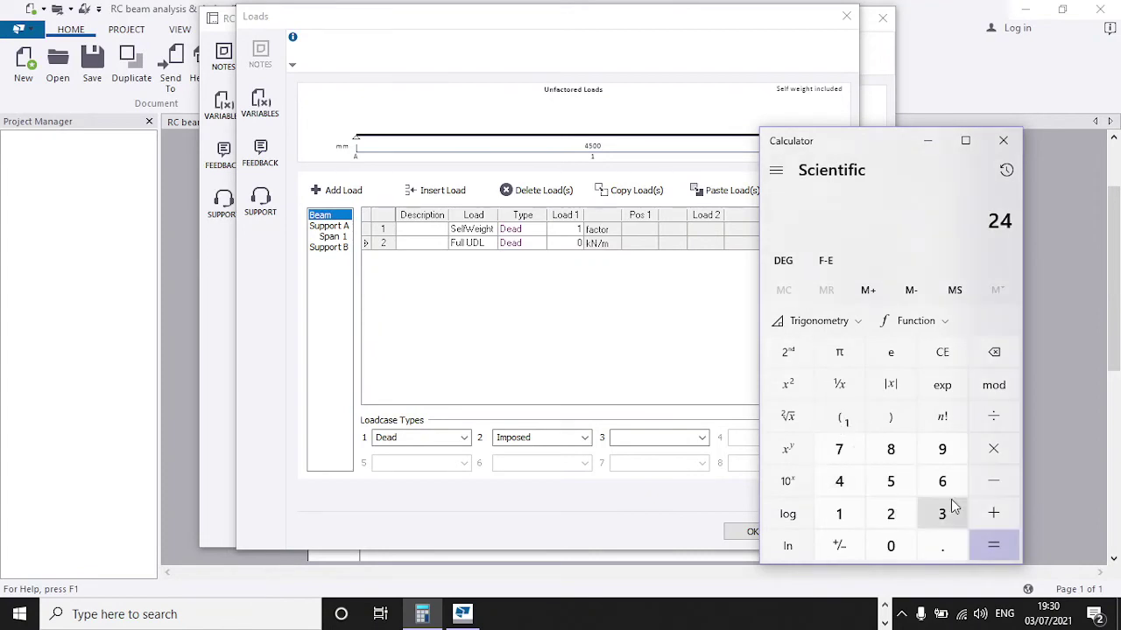
left_click(1002, 447)
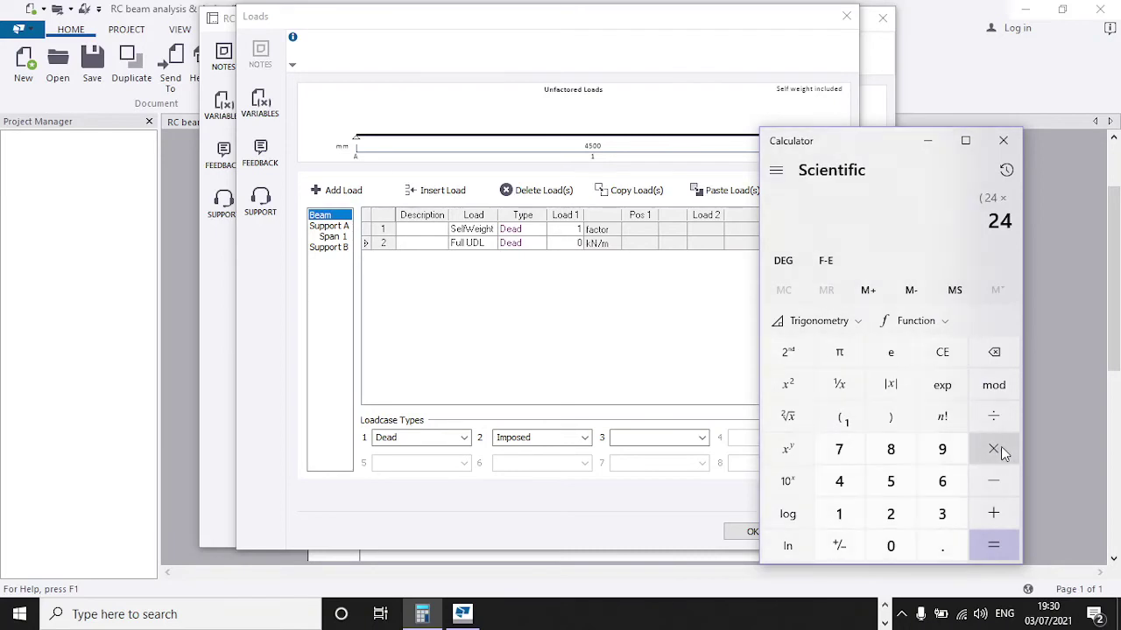
left_click(954, 548)
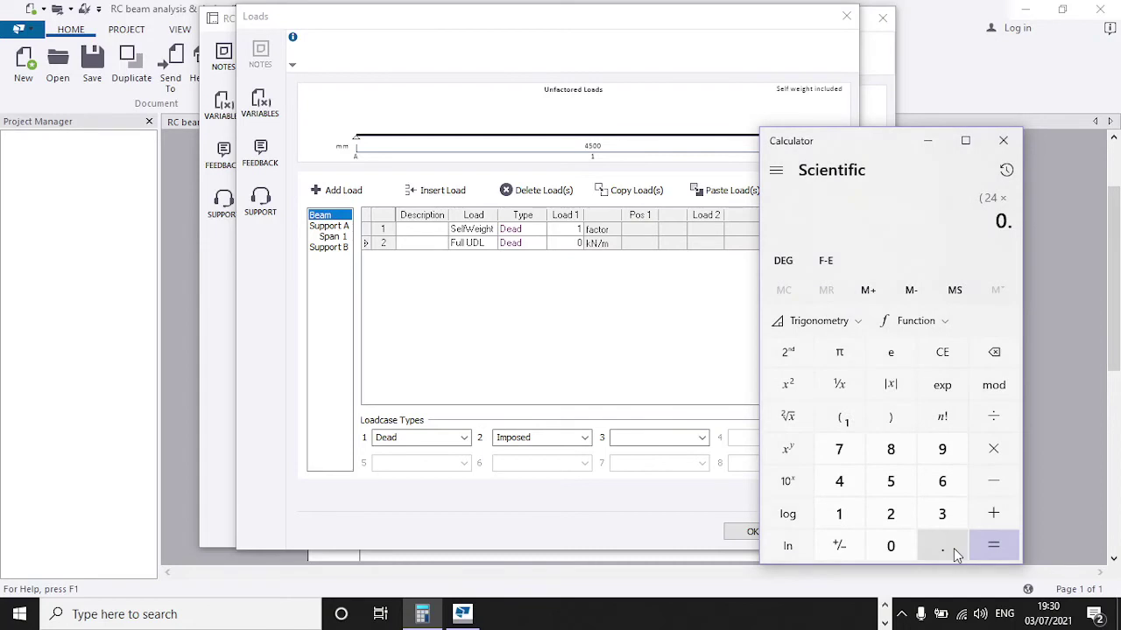
left_click(839, 514)
left_click(890, 481)
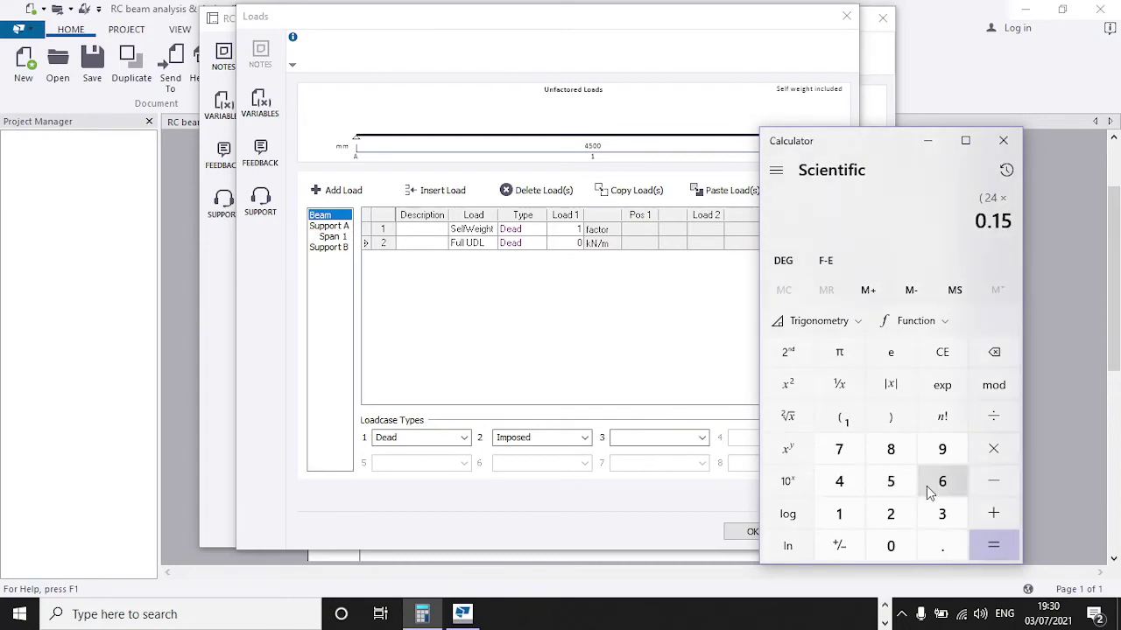
left_click(891, 417)
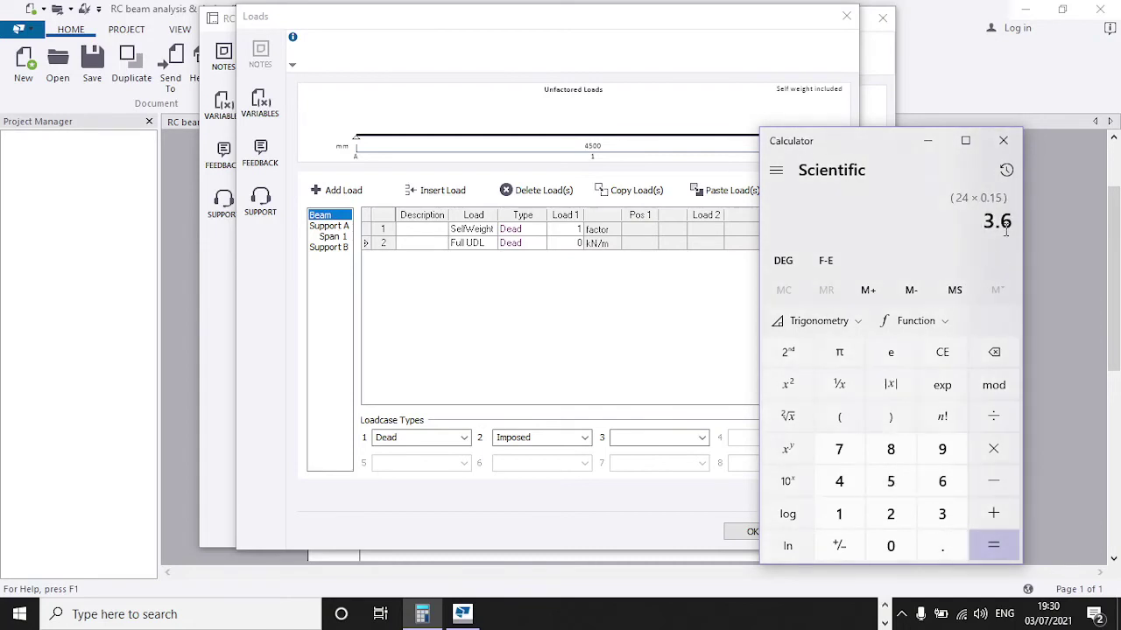
- Add 3 and 1.5 for a dead load total of 8.1, then hide Calculator
left_click(995, 518)
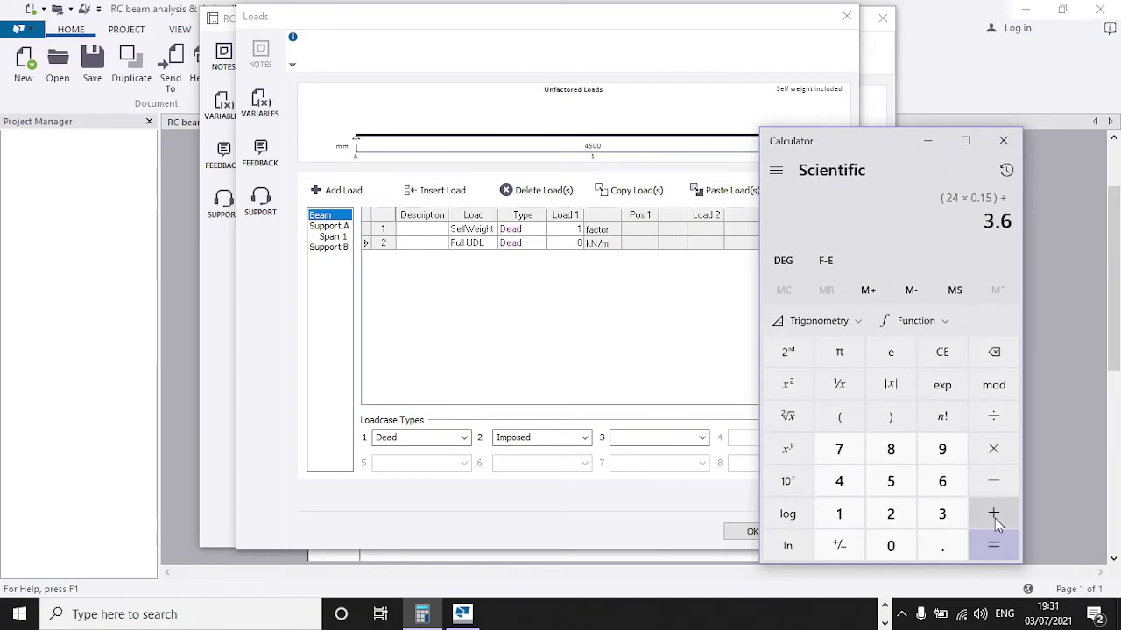
left_click(949, 513)
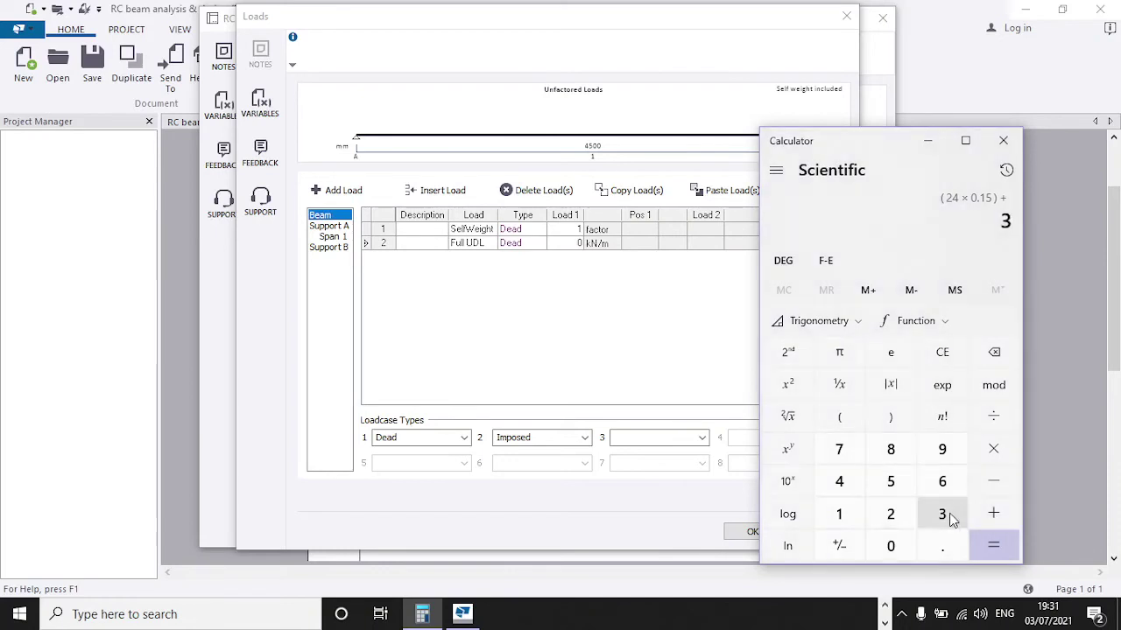
left_click(998, 514)
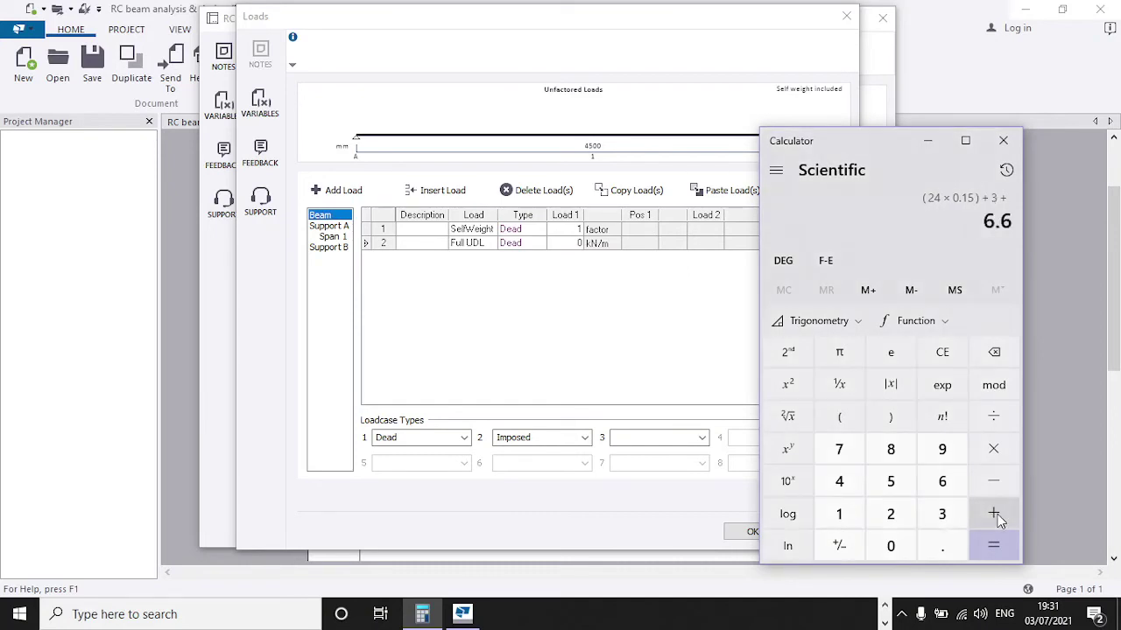
left_click(856, 520)
left_click(941, 536)
left_click(890, 481)
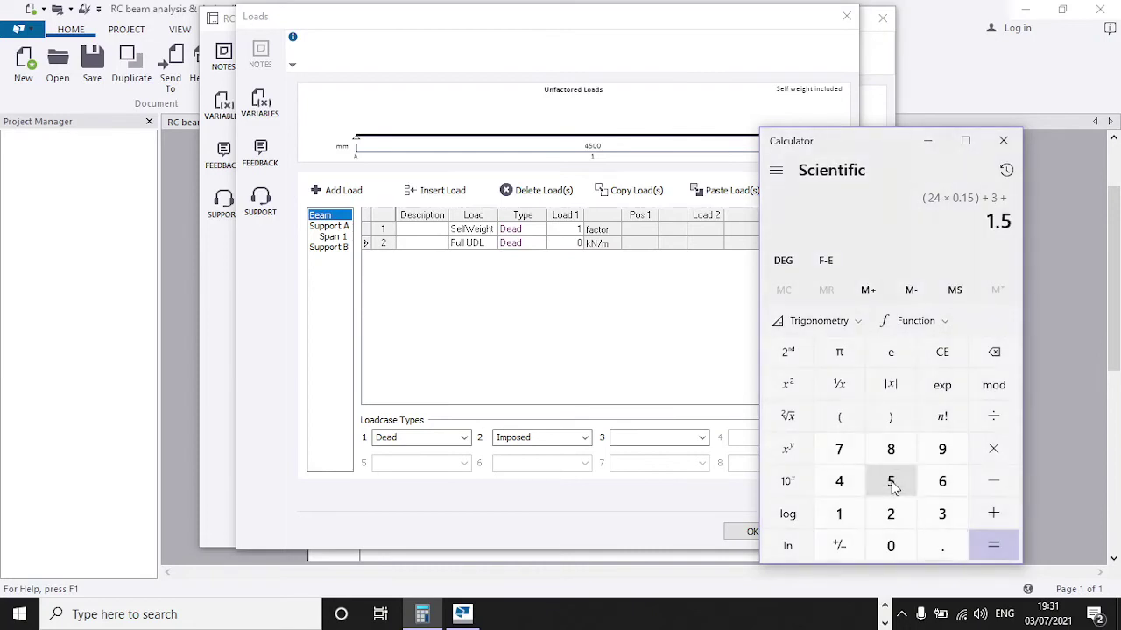
left_click(995, 544)
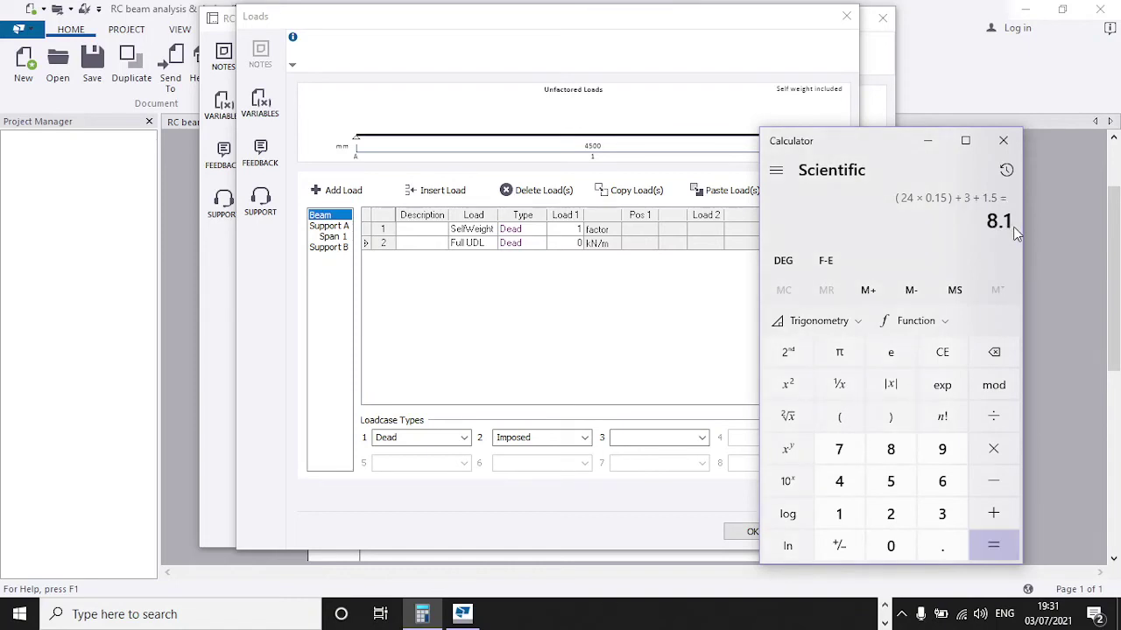
left_click(927, 141)
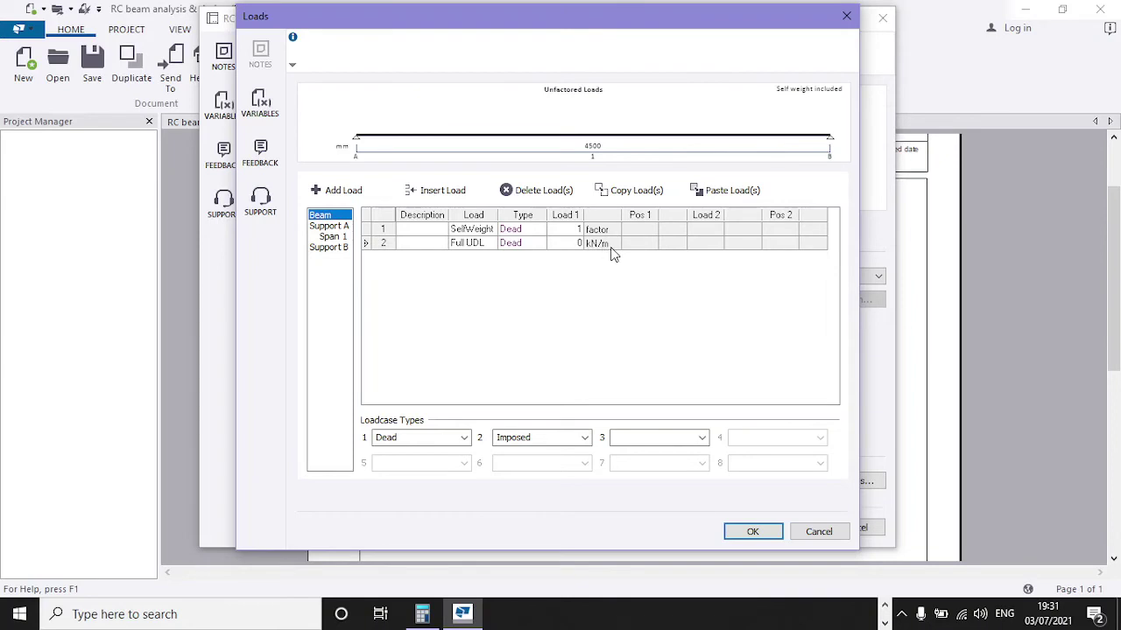
- Restore Calculator and multiply the 8.1 dead load by 1.5 to get 12.15
mouse_move(429, 617)
left_click(436, 573)
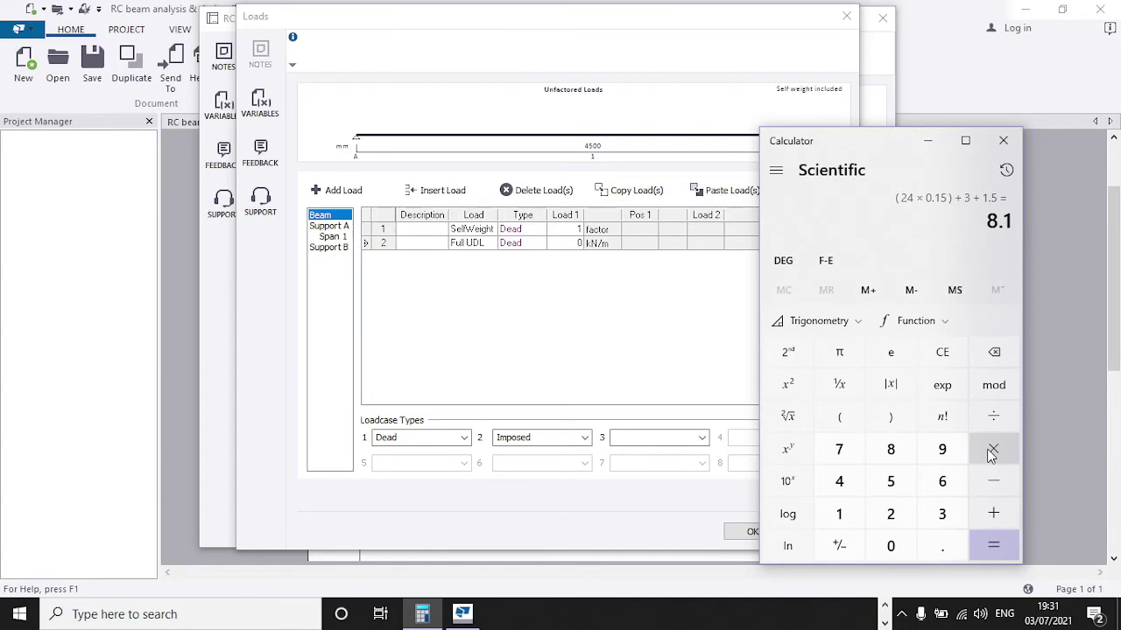
left_click(991, 452)
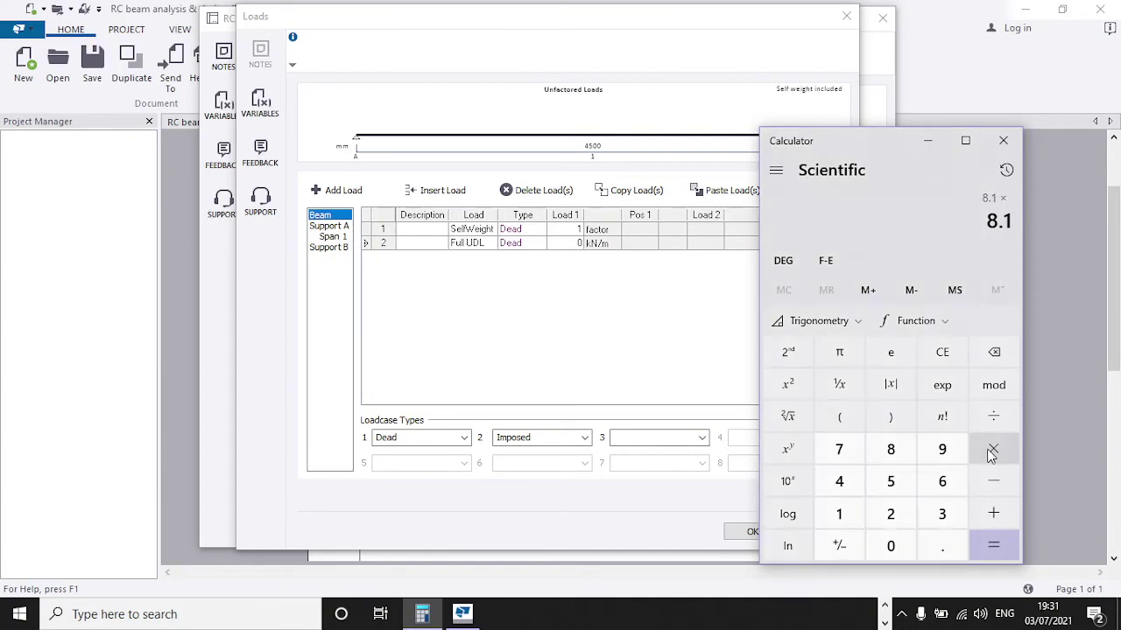
left_click(841, 516)
left_click(936, 553)
left_click(890, 480)
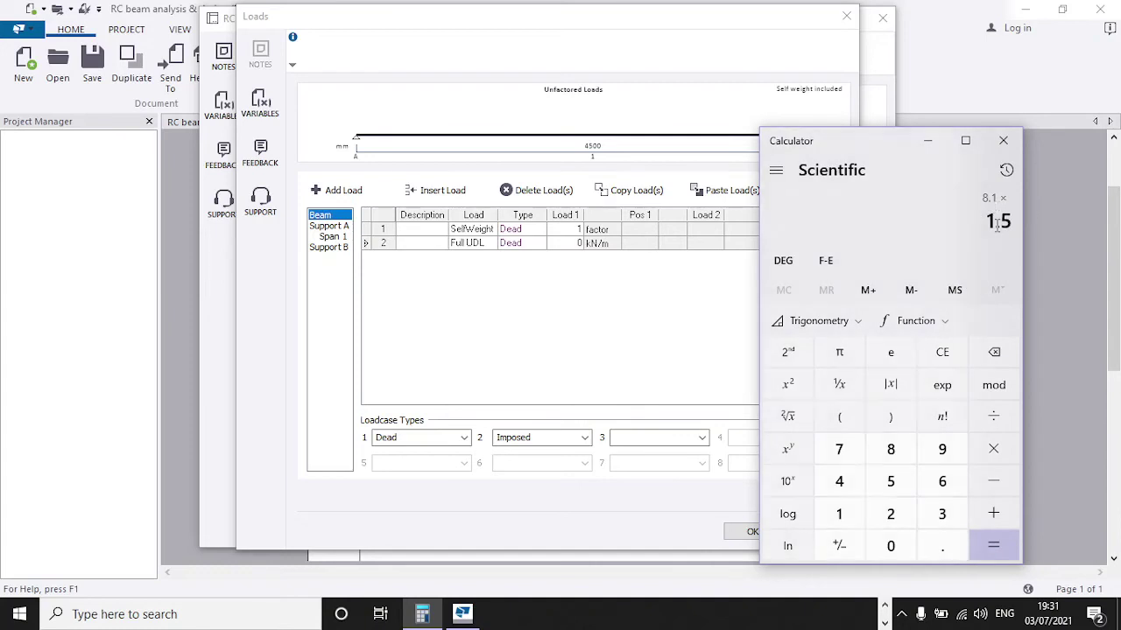
left_click(994, 547)
left_click(928, 141)
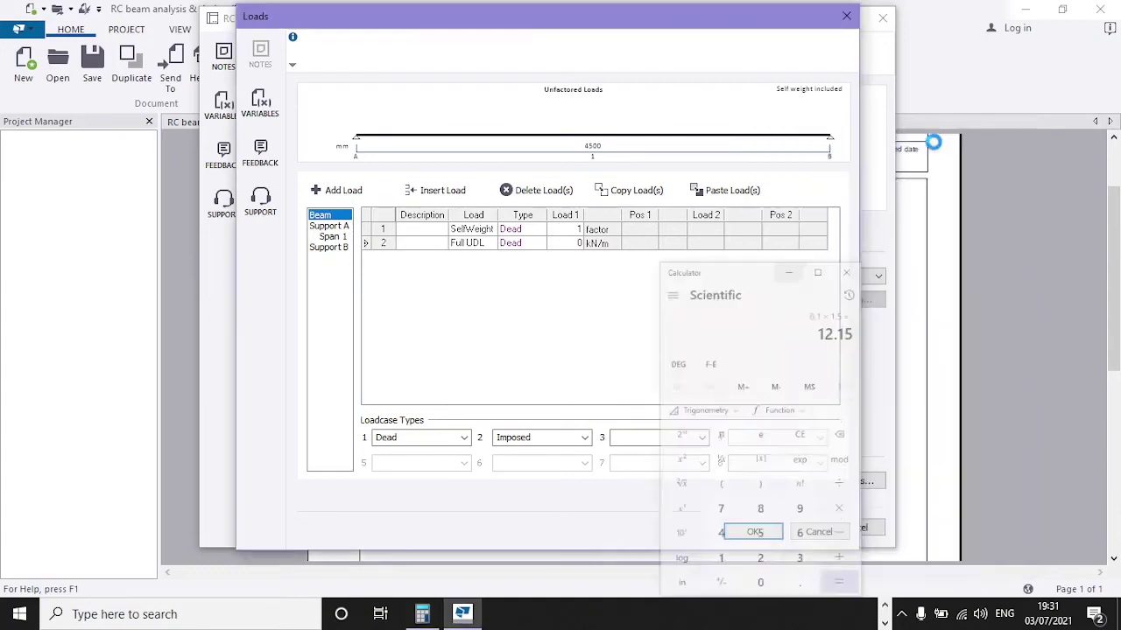
- Enter 12.15 kN/m as the dead Full UDL's Load 1 value
left_click(564, 245)
left_click(567, 247)
type("12.15")
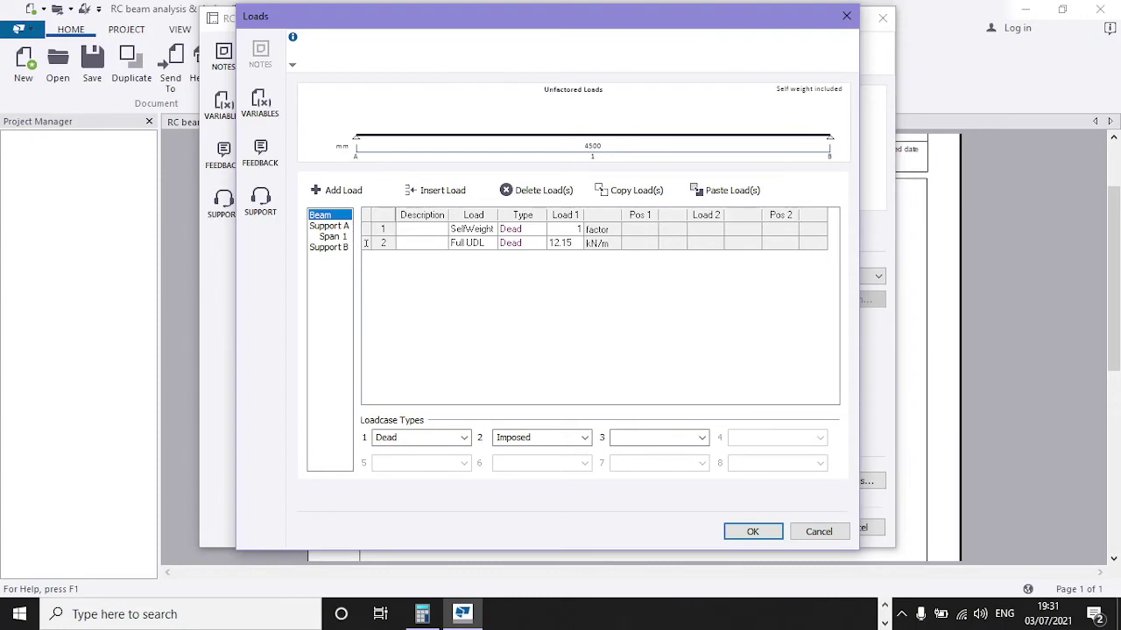
left_click(584, 323)
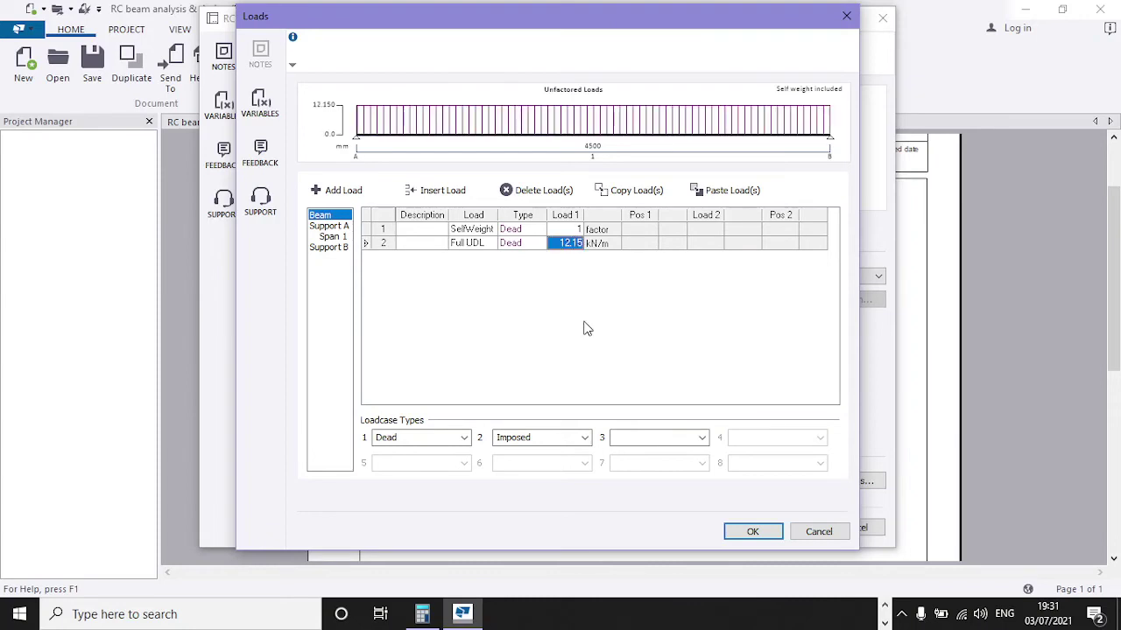
- Add a third Full UDL row and set its type to Imposed
left_click(342, 193)
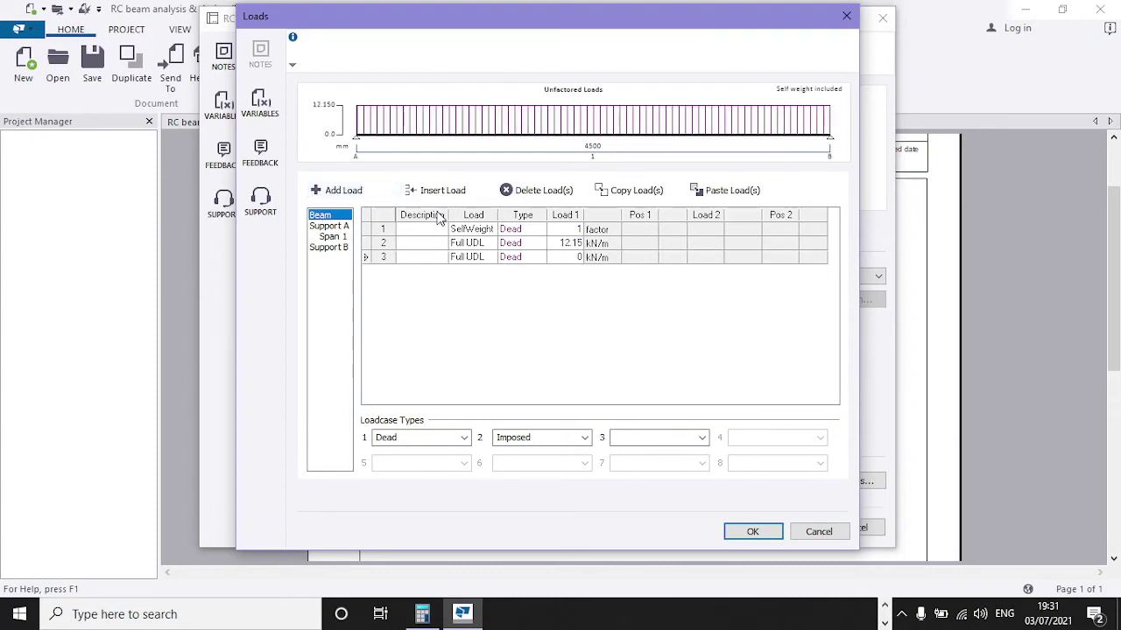
left_click(540, 259)
left_click(539, 257)
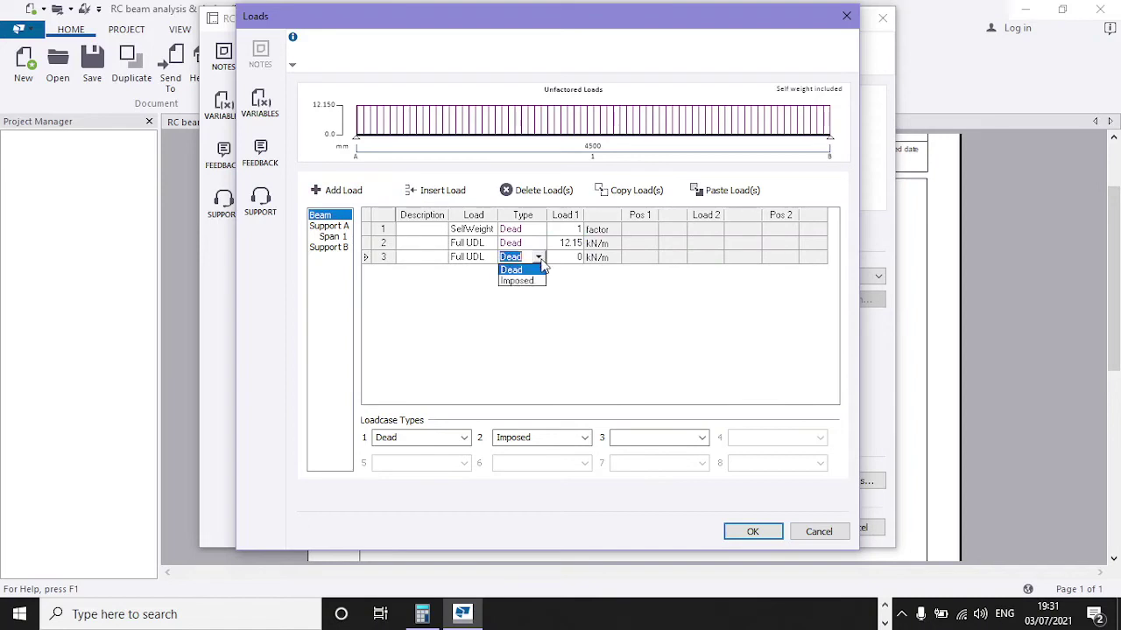
left_click(526, 281)
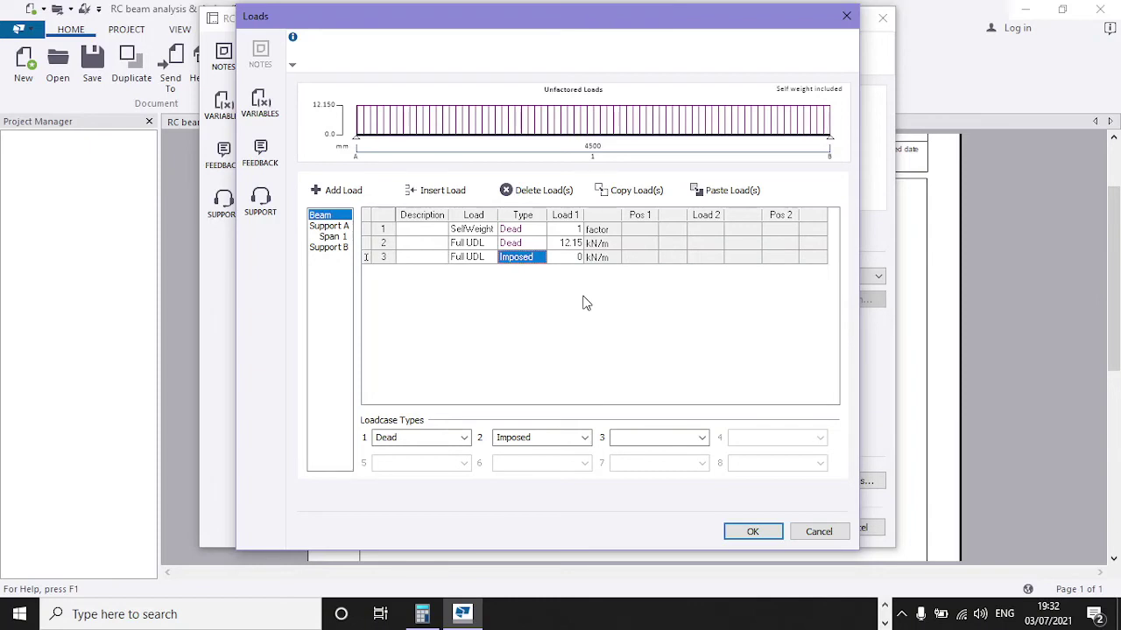
- Restore Calculator, compute 1.5 × 1.5 = 2.25, and minimise it again
mouse_move(420, 618)
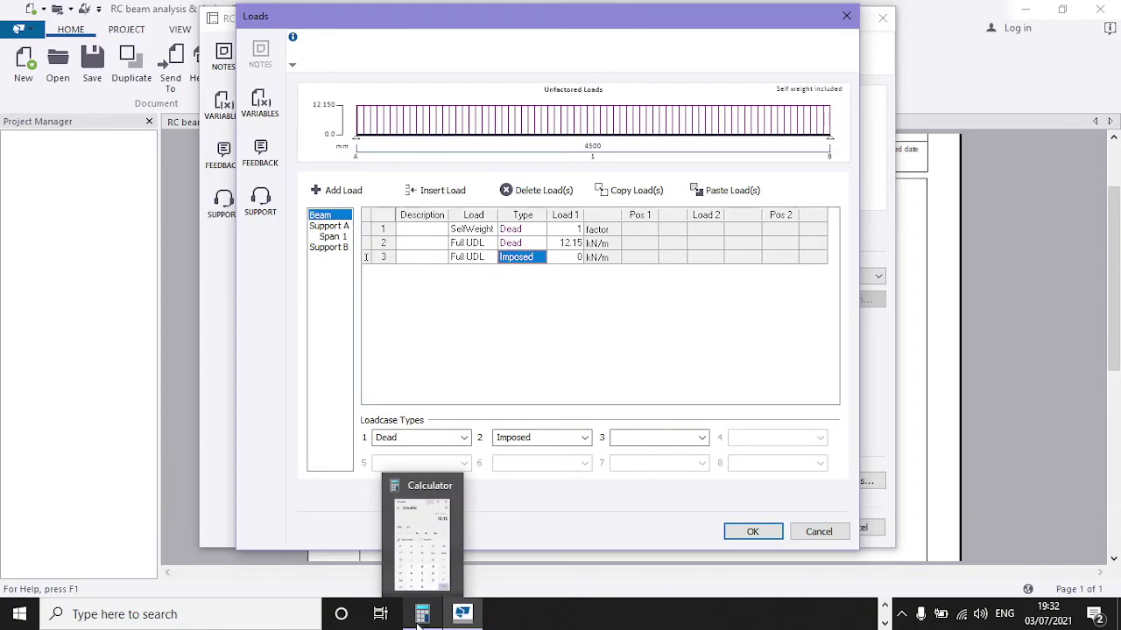
left_click(420, 570)
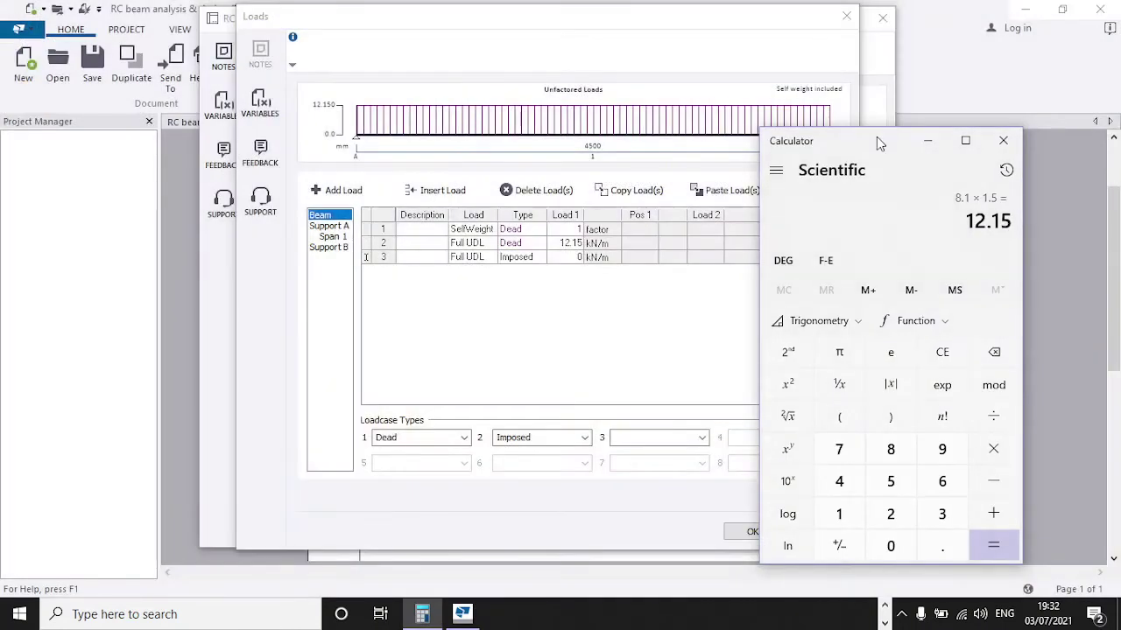
left_click_drag(876, 137, 891, 136)
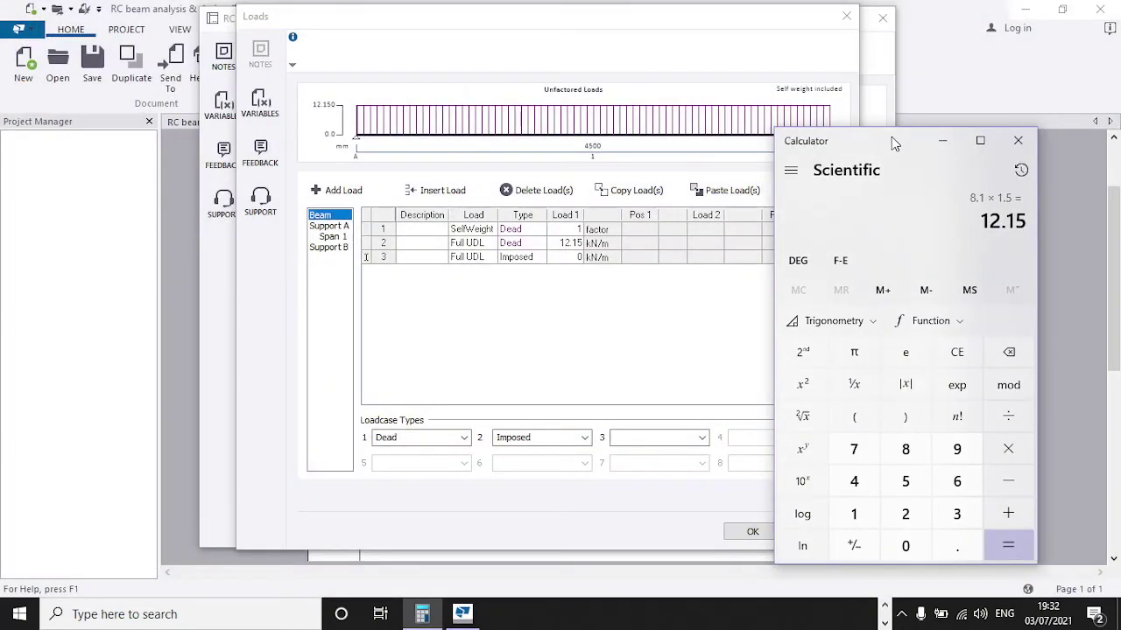
left_click(866, 525)
left_click(954, 547)
left_click(911, 482)
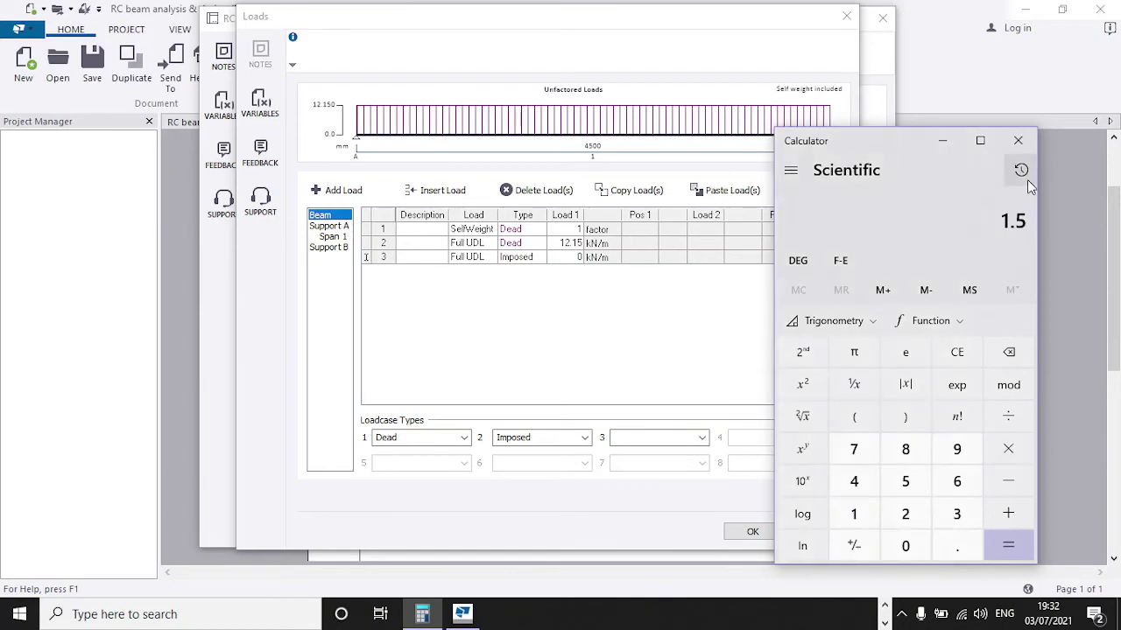
left_click(1011, 460)
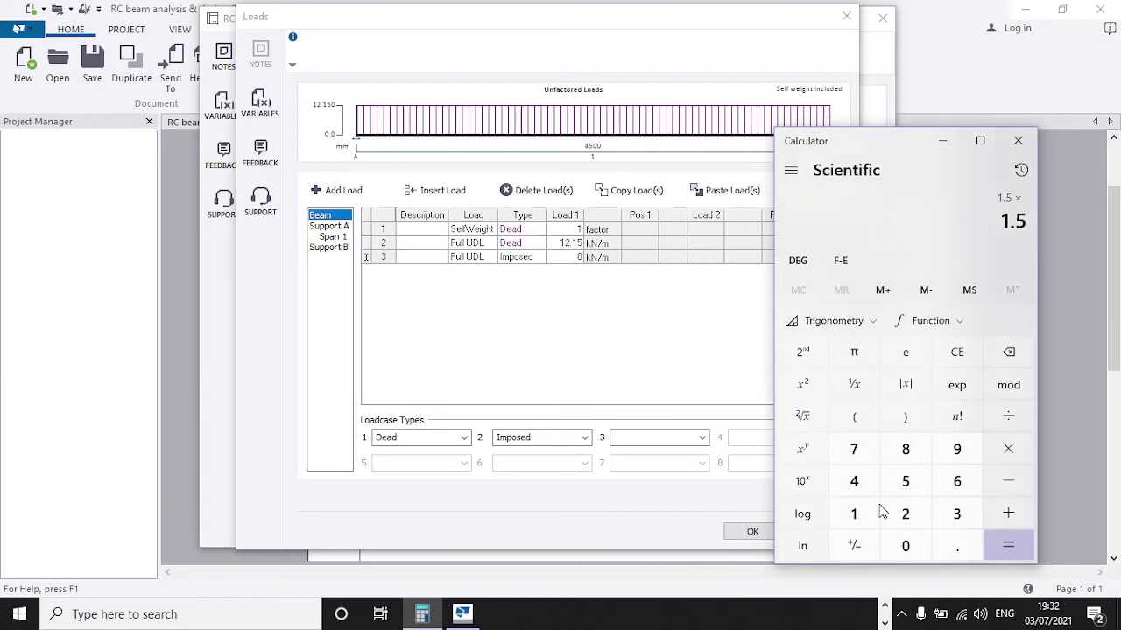
left_click(854, 517)
left_click(954, 543)
left_click(918, 492)
left_click(1013, 542)
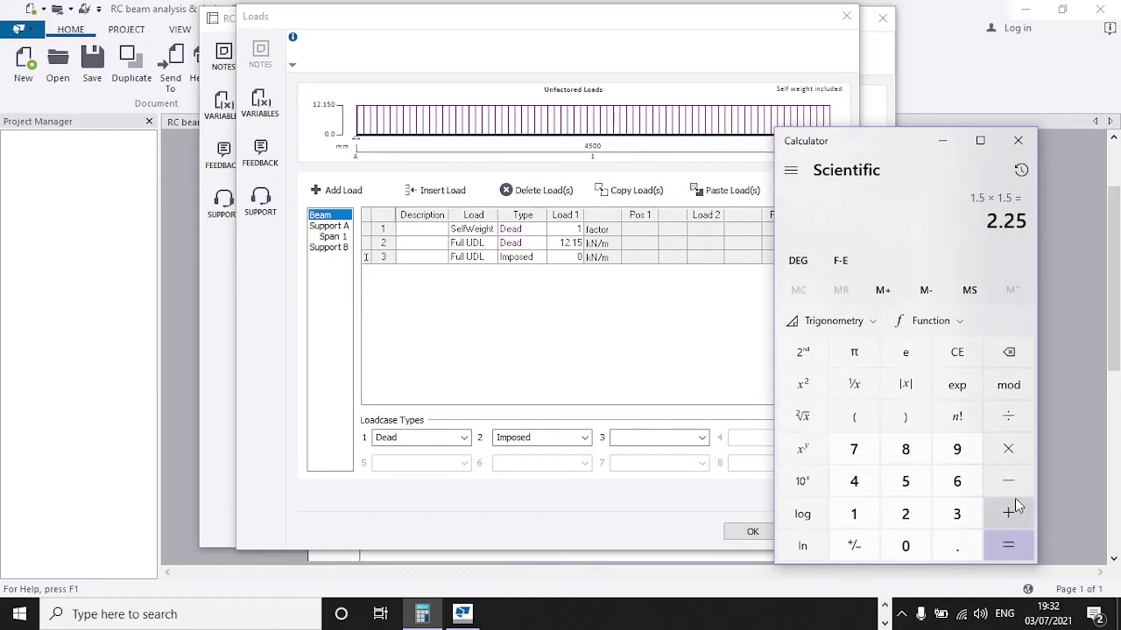
left_click(951, 140)
- Enter 2.25 kN/m for the imposed Full UDL, accept the loads, and open Combinations
left_click(573, 257)
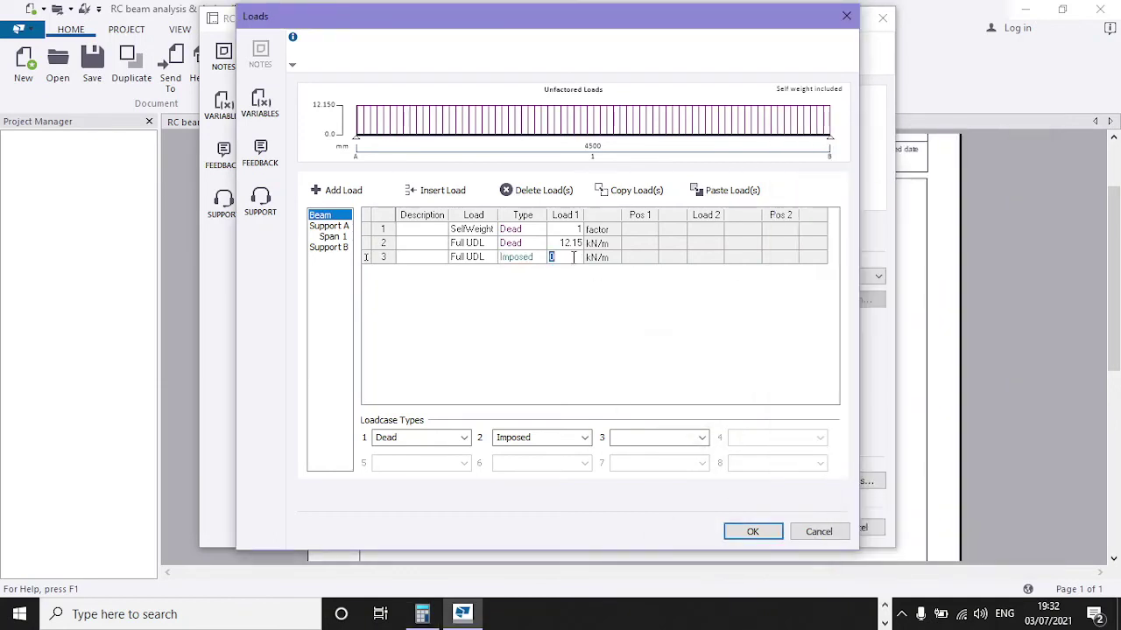
type("2.25")
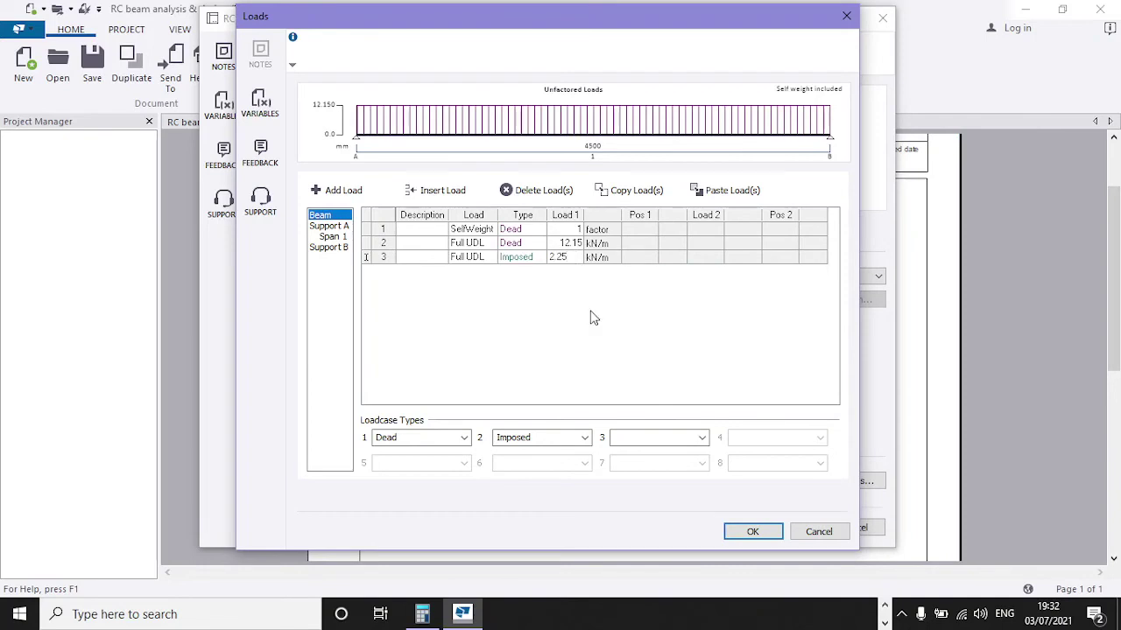
key("Return")
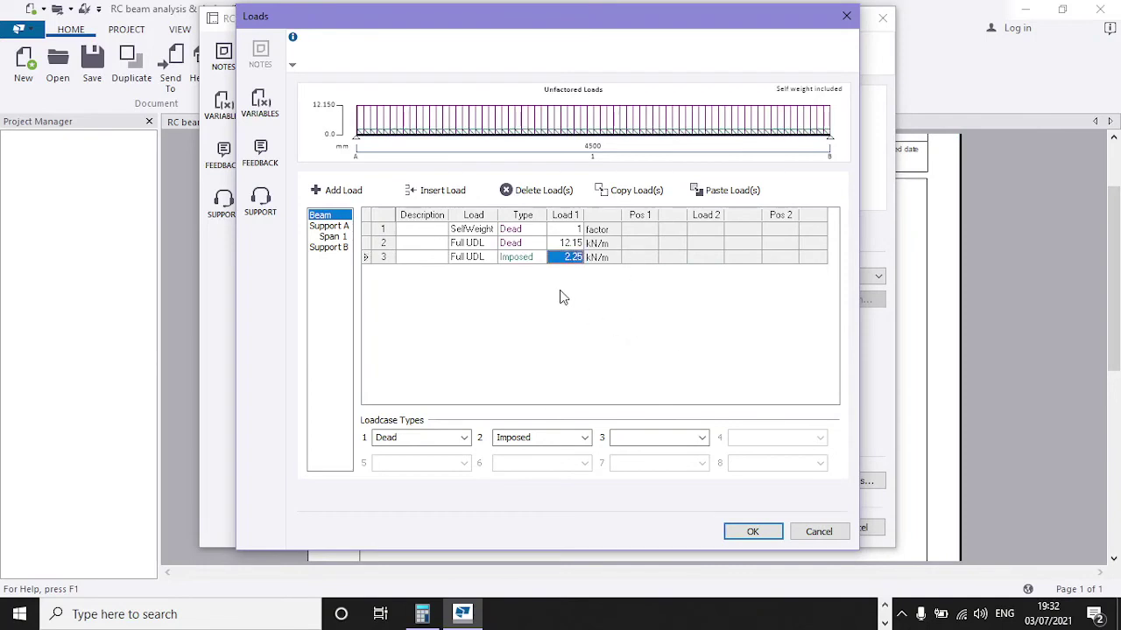
left_click(751, 532)
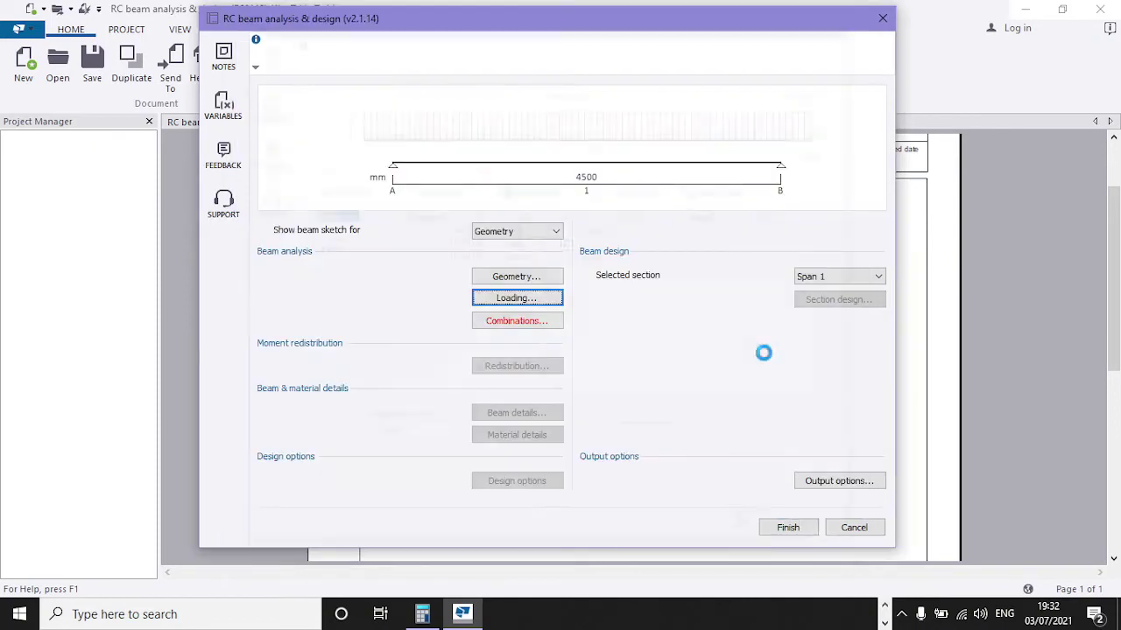
left_click(514, 321)
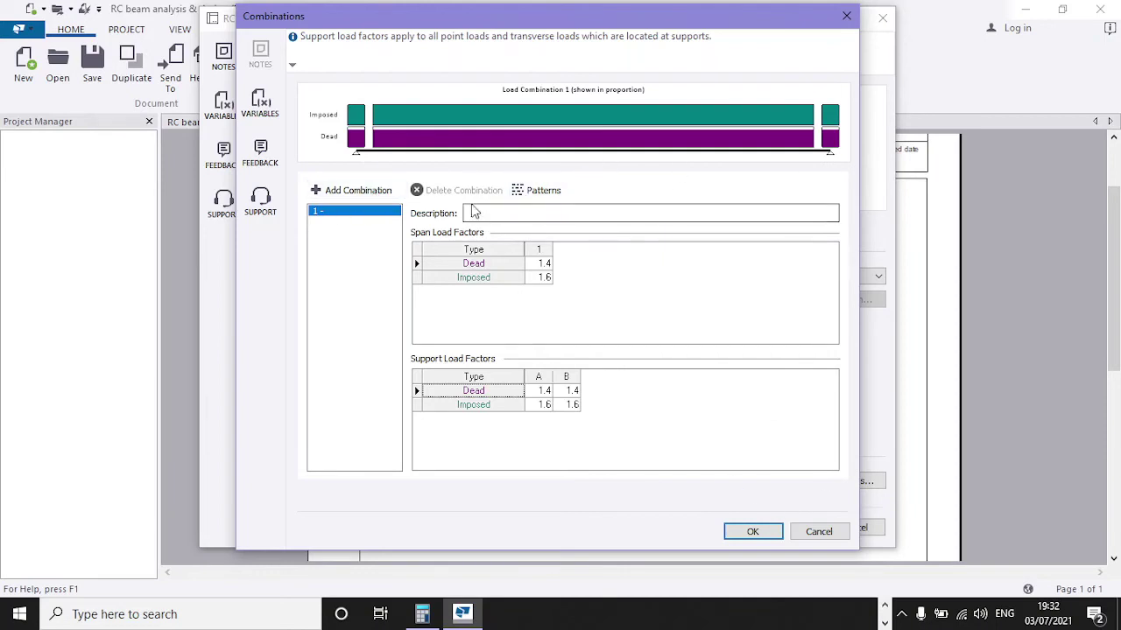
- Accept the load factors and keep 0% moment redistribution at Supports A and B
left_click(752, 531)
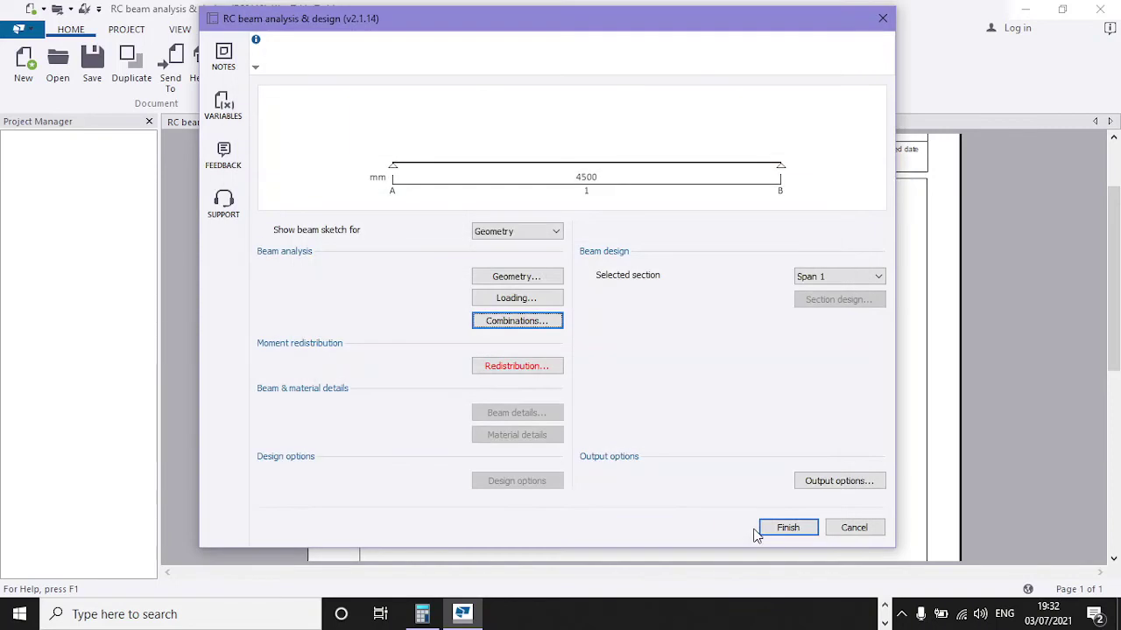
left_click(555, 368)
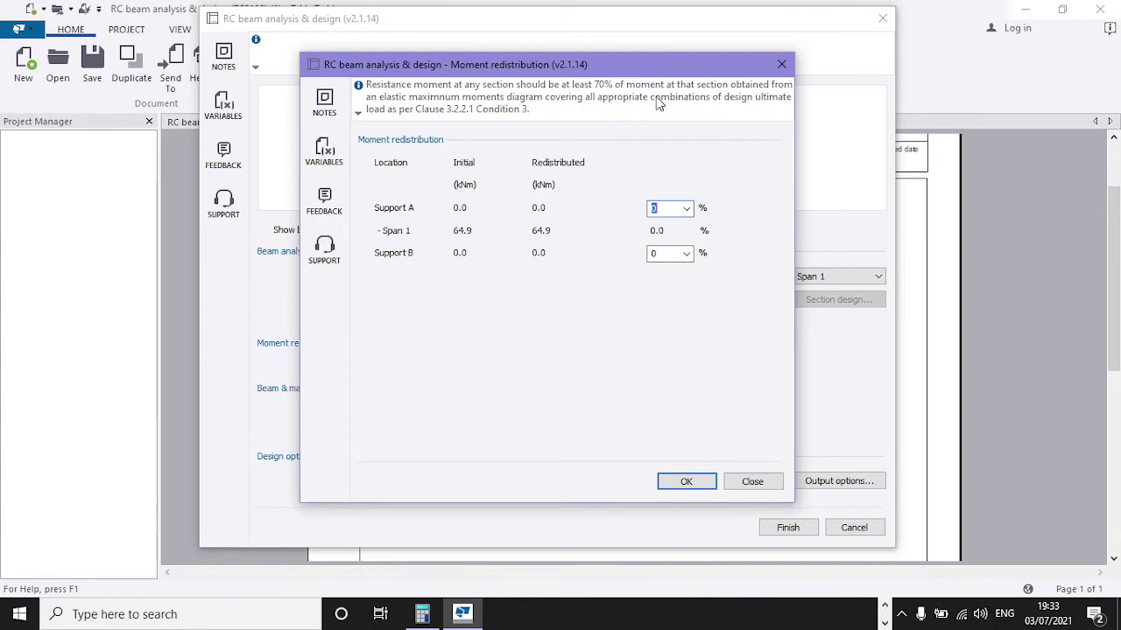
left_click(679, 254)
left_click(668, 209)
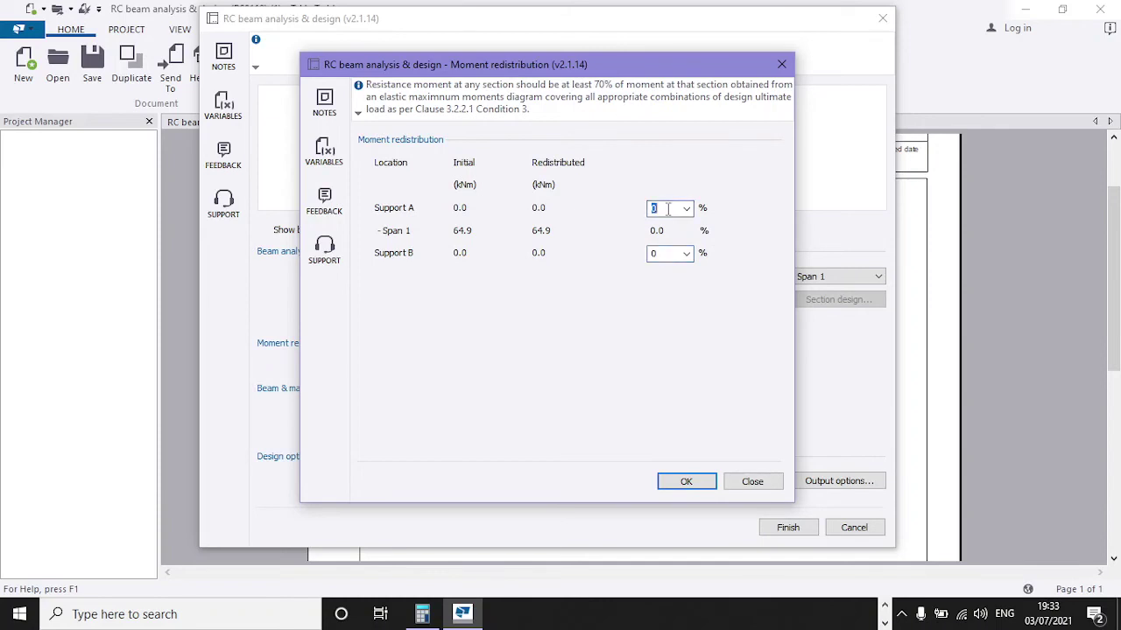
left_click(680, 254)
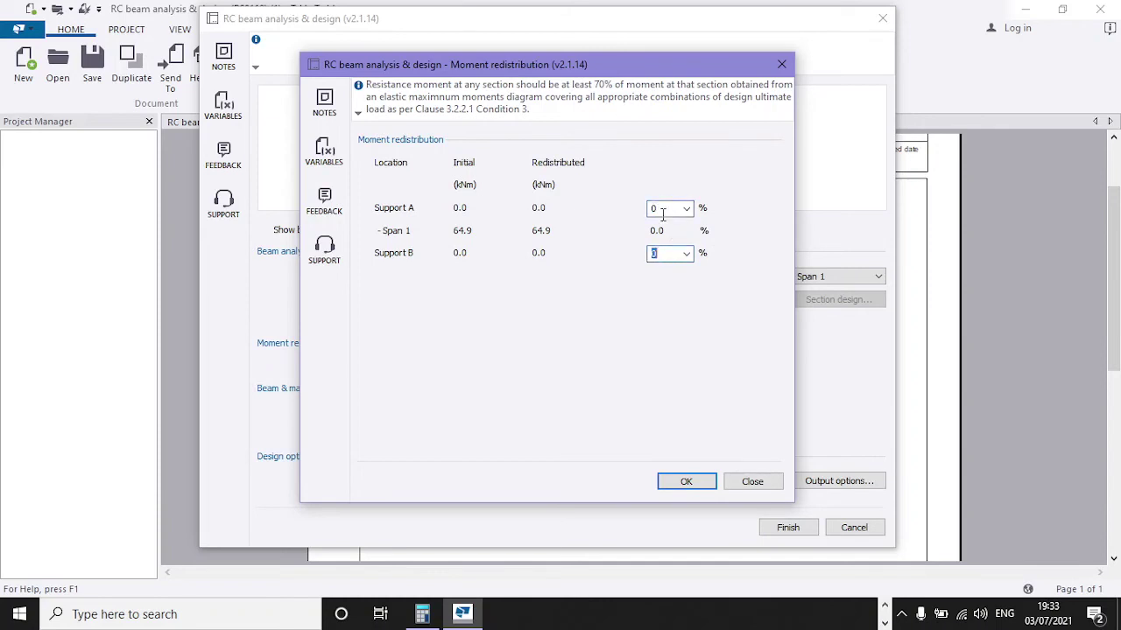
left_click(710, 484)
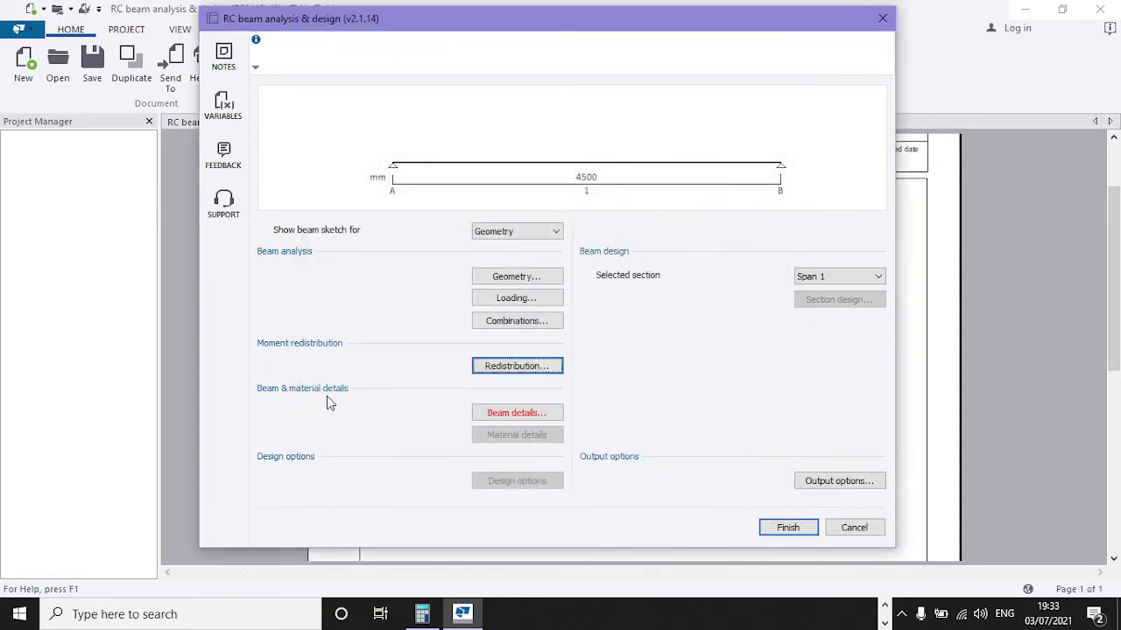
- Change the beam section depth from 500 to 450 mm and width to 200 mm
left_click(520, 415)
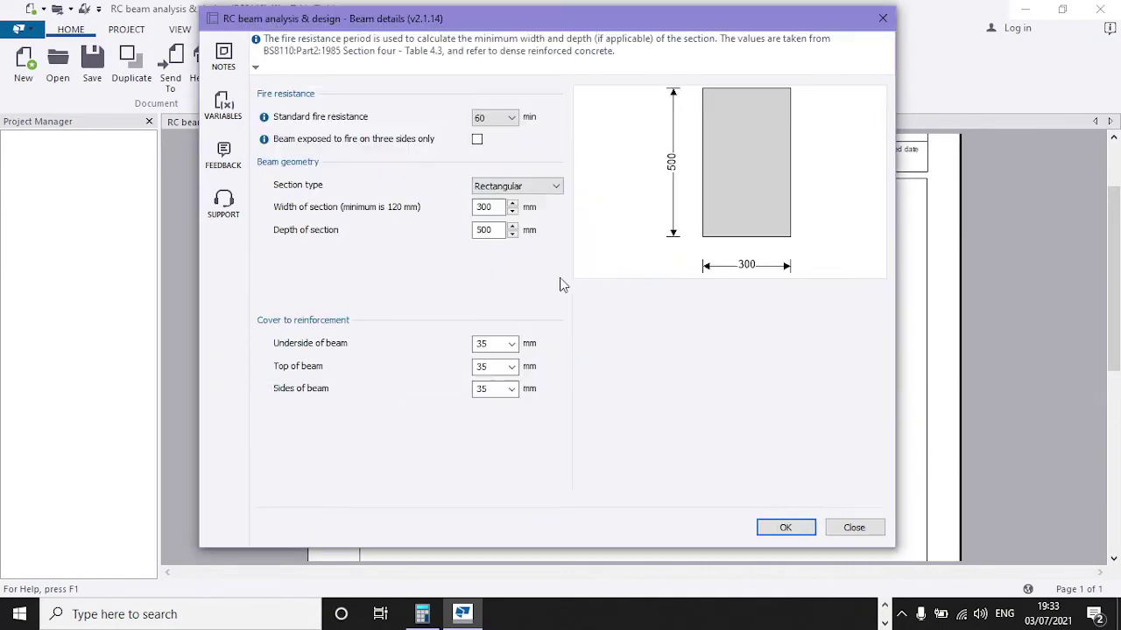
left_click(488, 229)
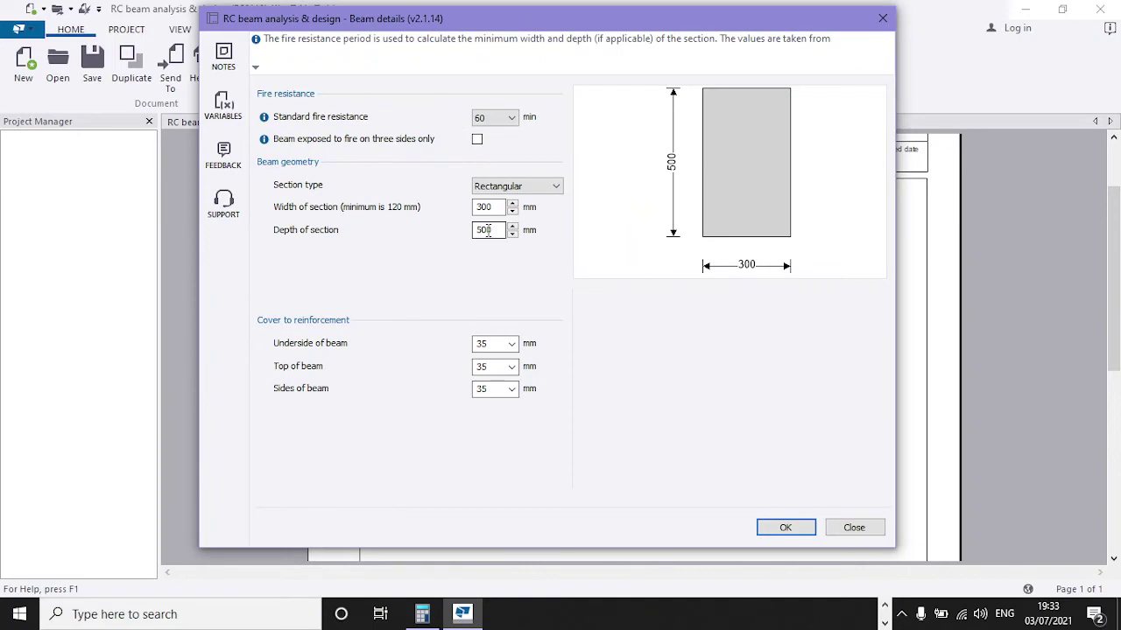
double_click(487, 229)
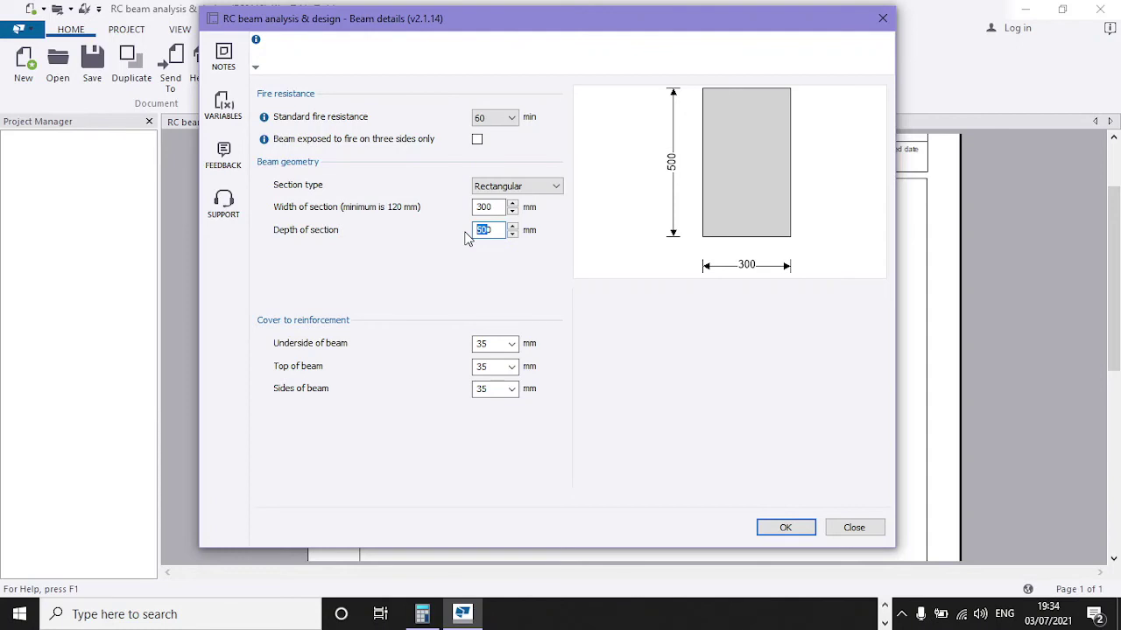
type("450")
left_click(488, 207)
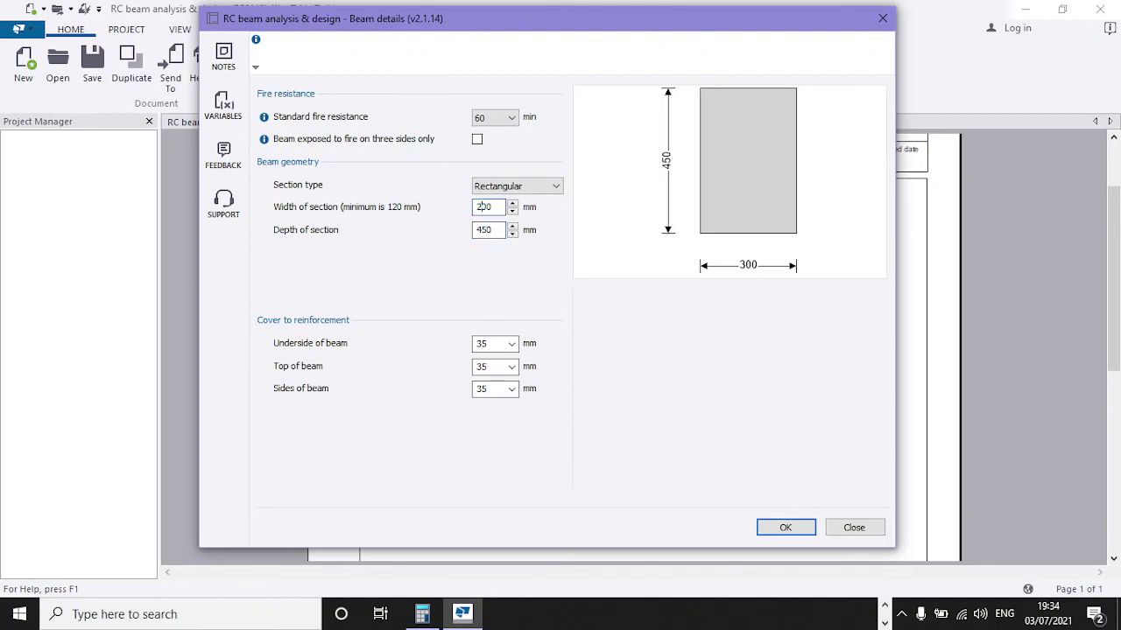
type("2")
left_click(503, 230)
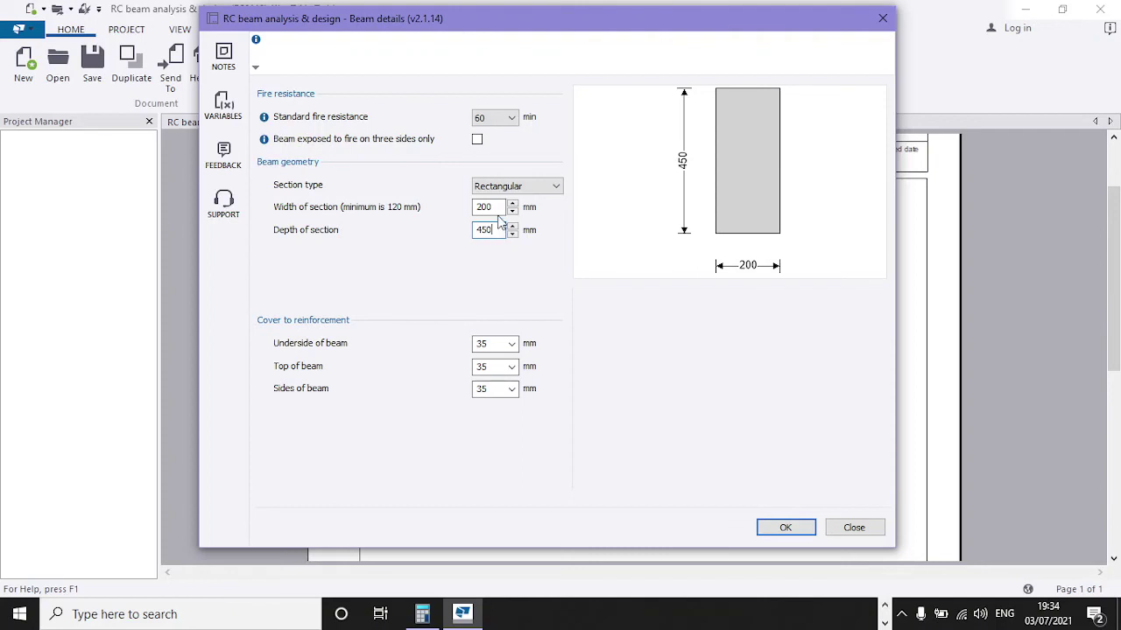
left_click(499, 207)
- Set underside, top and side cover to 25 mm and accept the beam details
left_click(490, 344)
type("25")
double_click(491, 368)
type("25")
type("2")
left_click(497, 343)
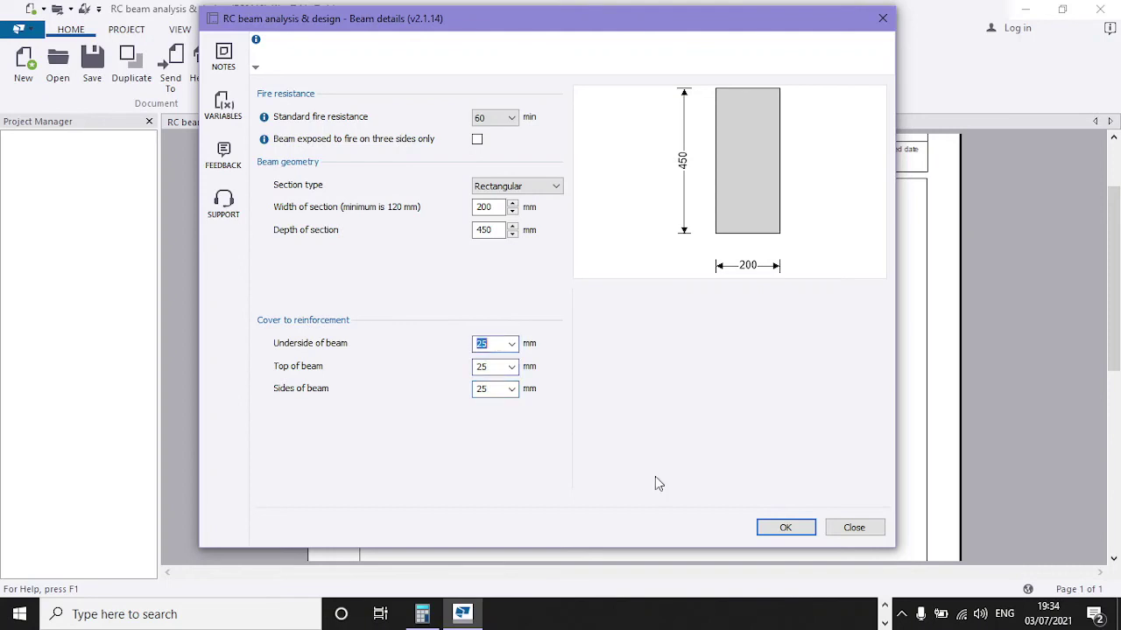
left_click(785, 528)
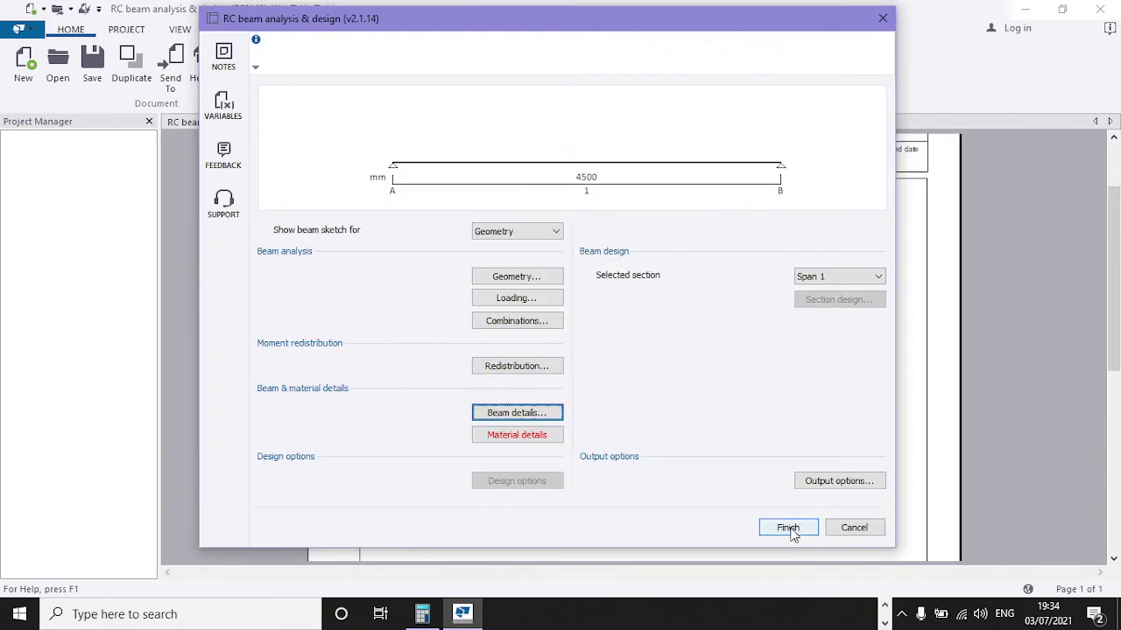
- Select concrete class C20/25, keeping 500 N/mm² bar and link strengths and 20 mm aggregate
left_click(552, 435)
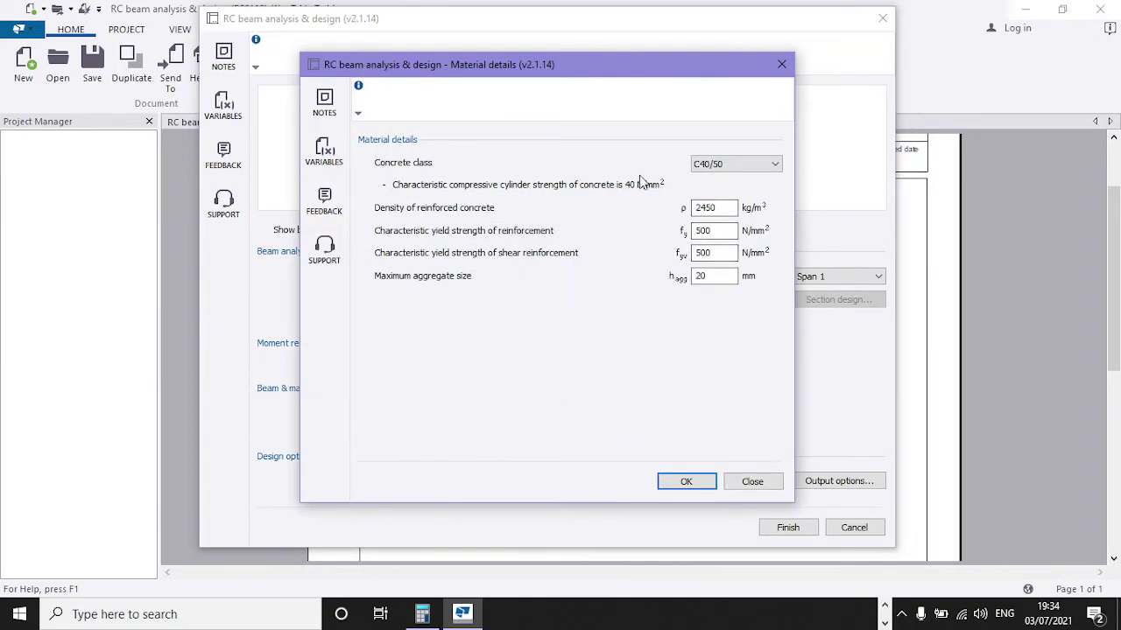
left_click(716, 170)
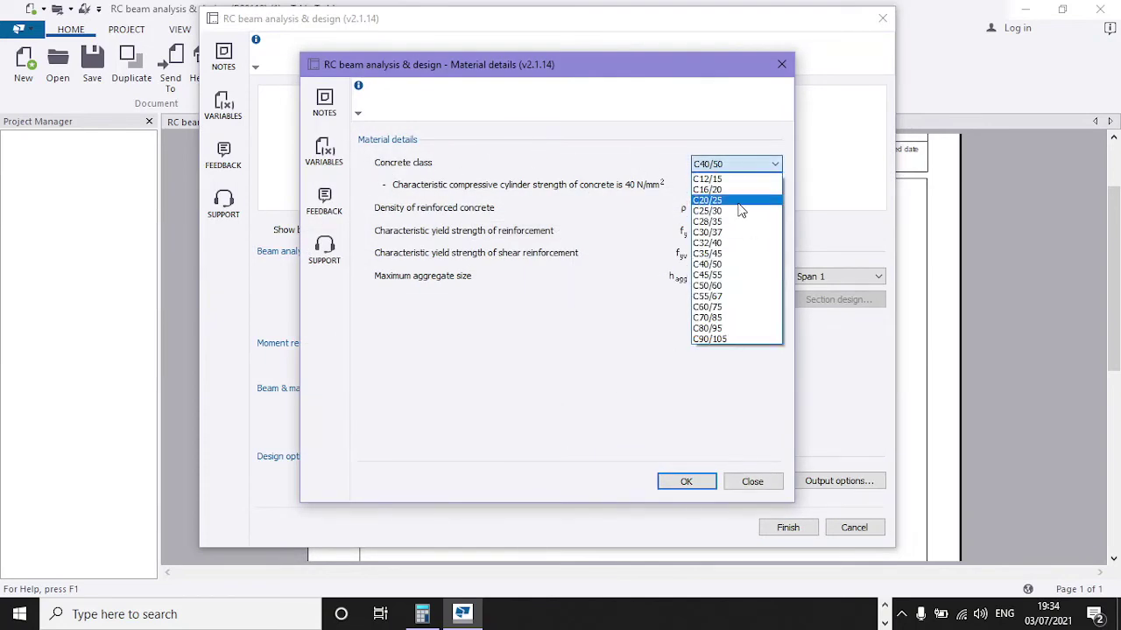
left_click(726, 200)
left_click(731, 166)
left_click(731, 166)
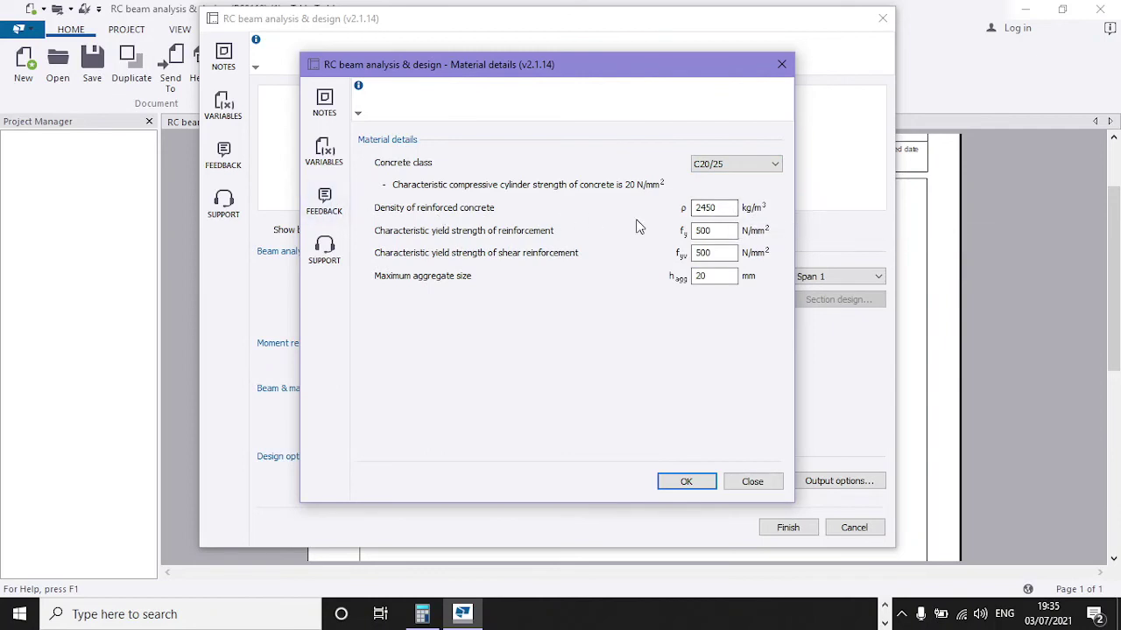
left_click(725, 227)
left_click(725, 254)
left_click(721, 230)
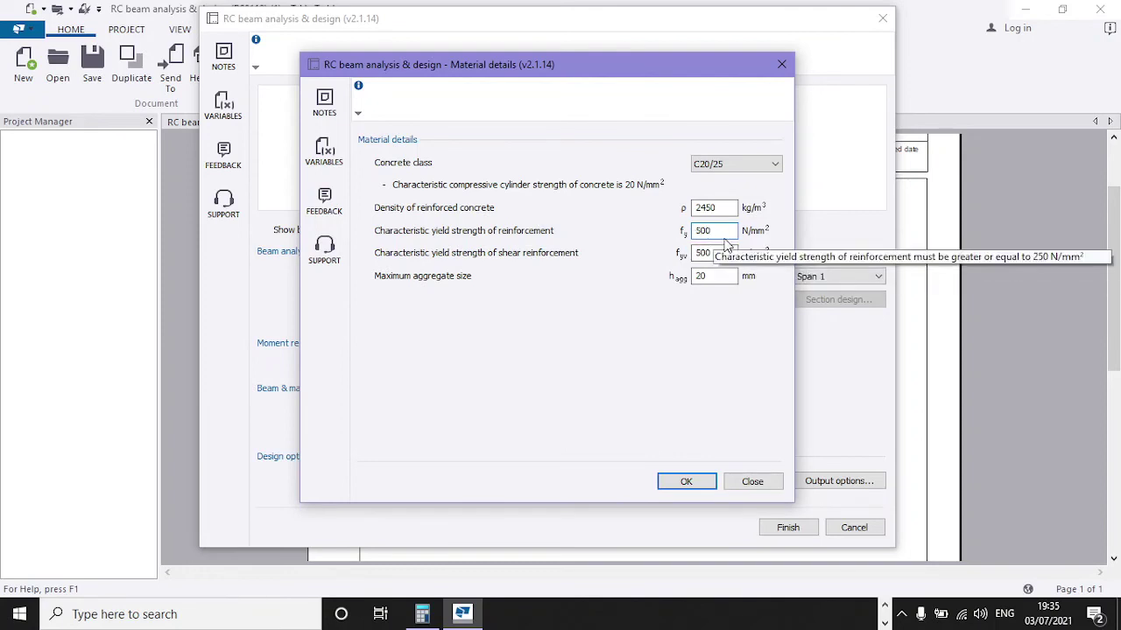
left_click(725, 257)
left_click(725, 276)
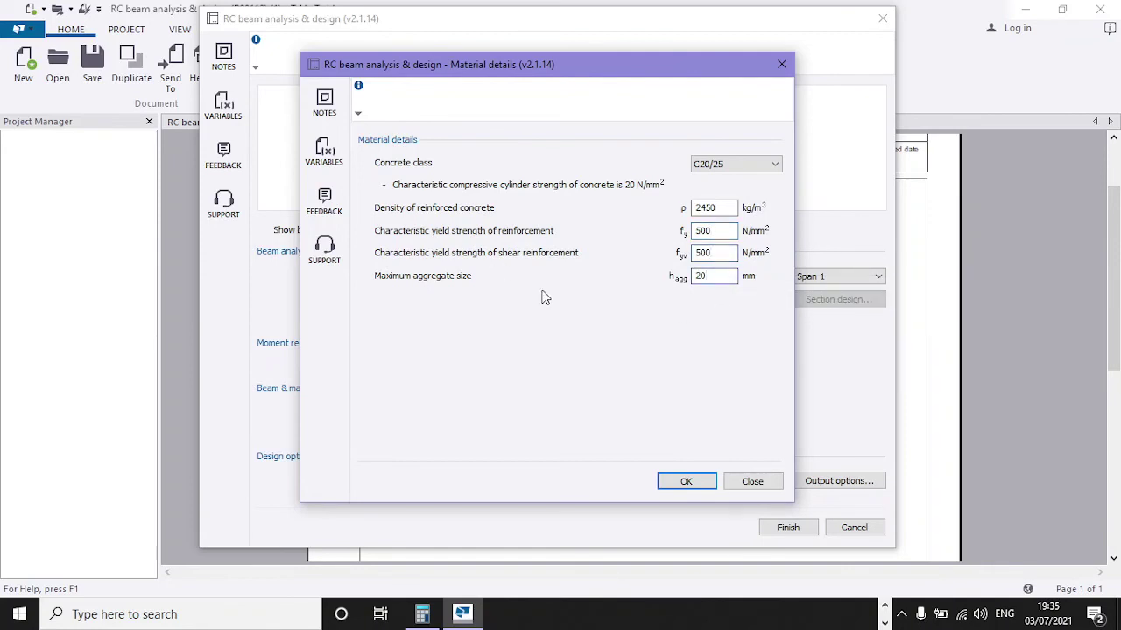
left_click(687, 482)
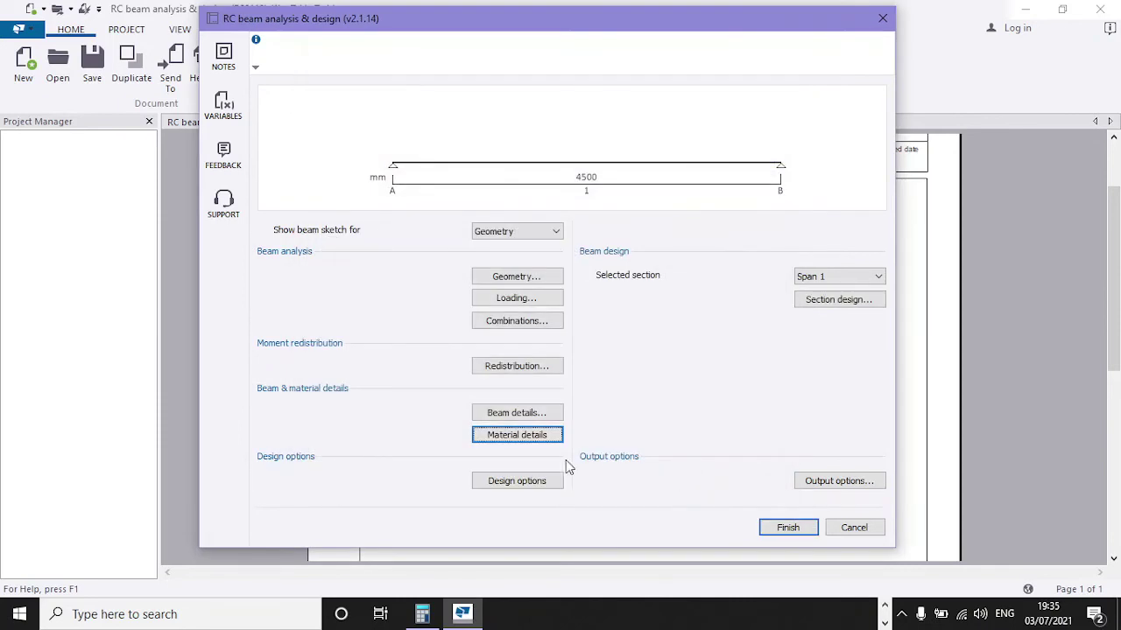
- Change the negative moment location from 0.25 to 0.3, leaving 30% maximum redistribution
left_click(530, 481)
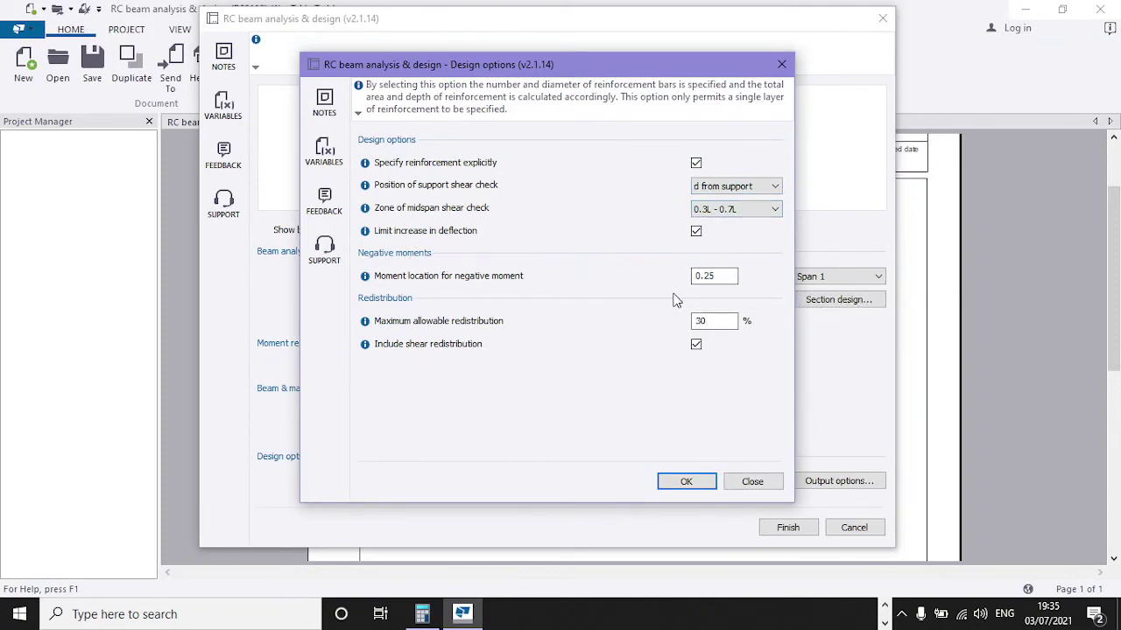
left_click(717, 278)
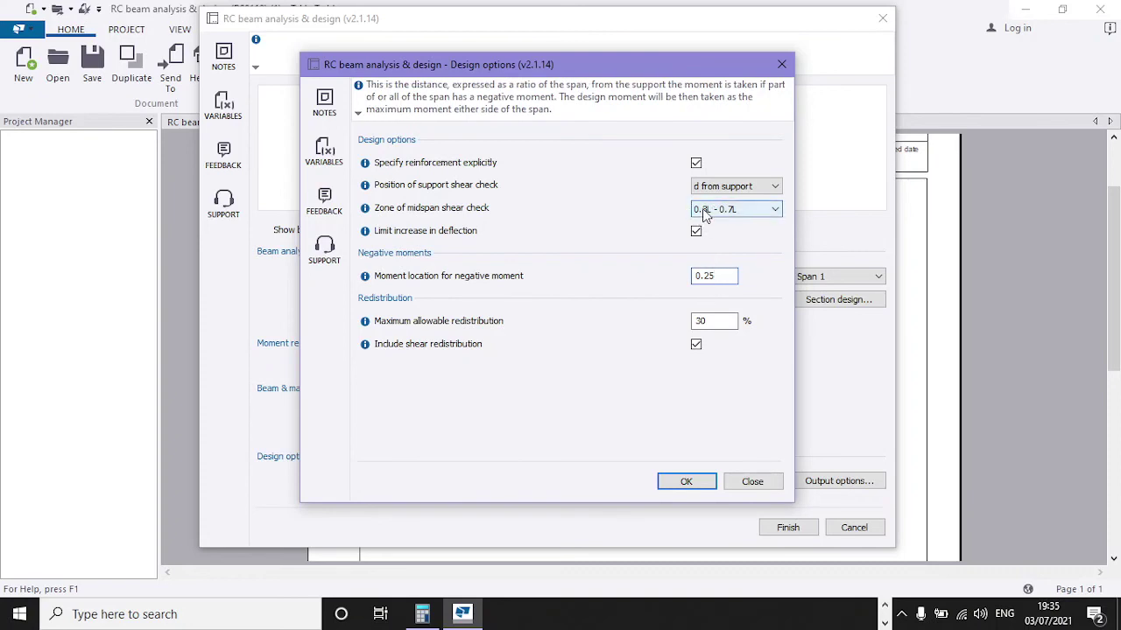
double_click(718, 276)
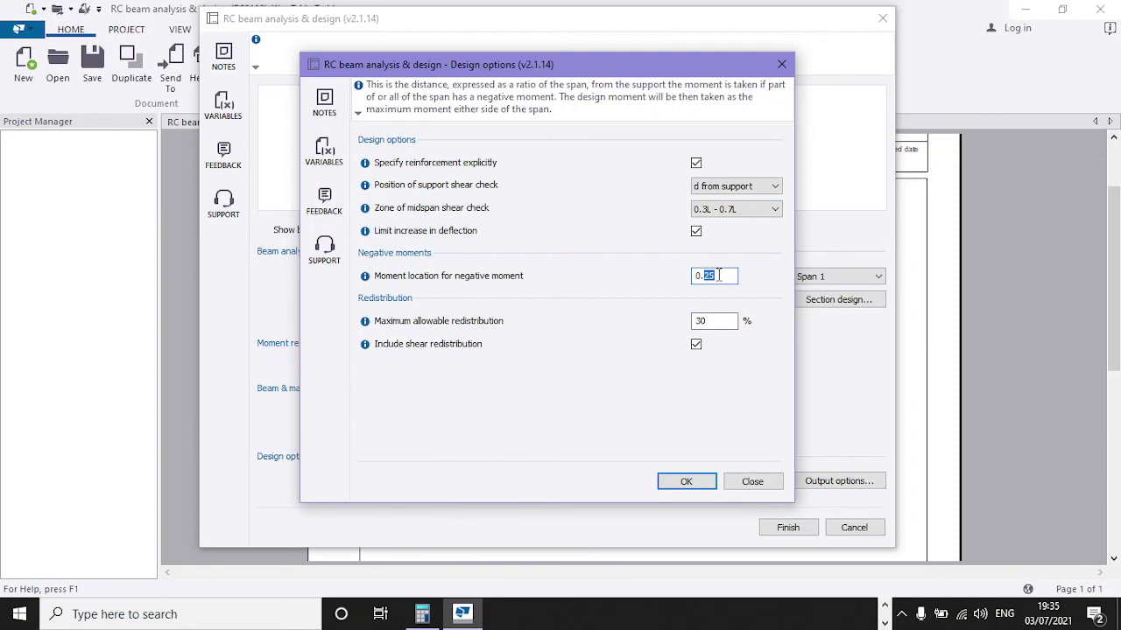
key("BackSpace")
left_click(721, 323)
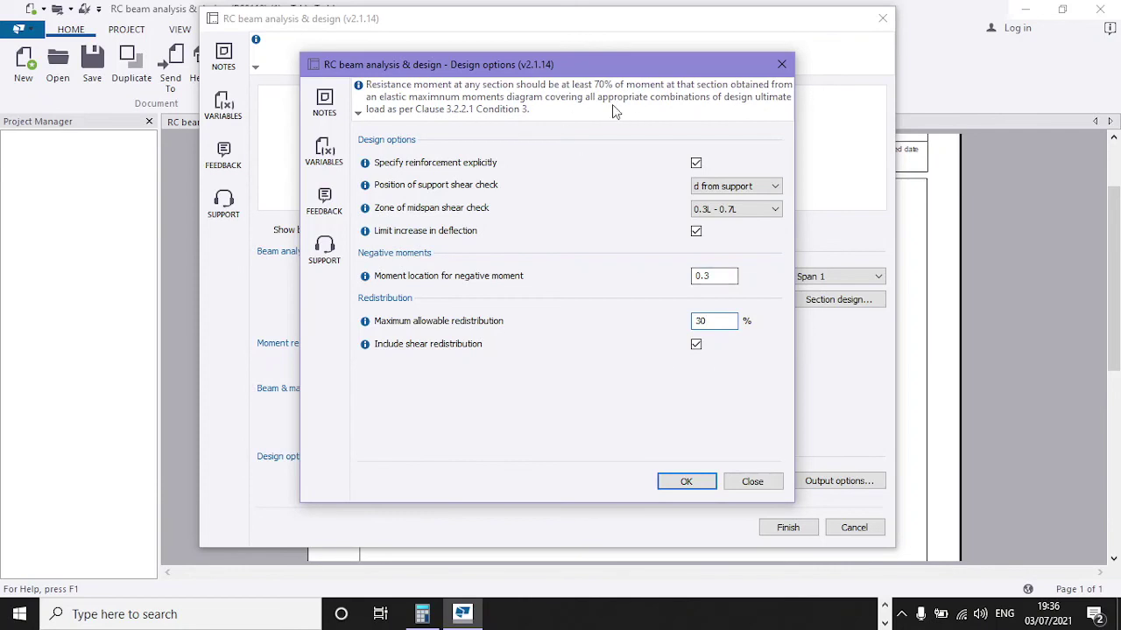
left_click(704, 484)
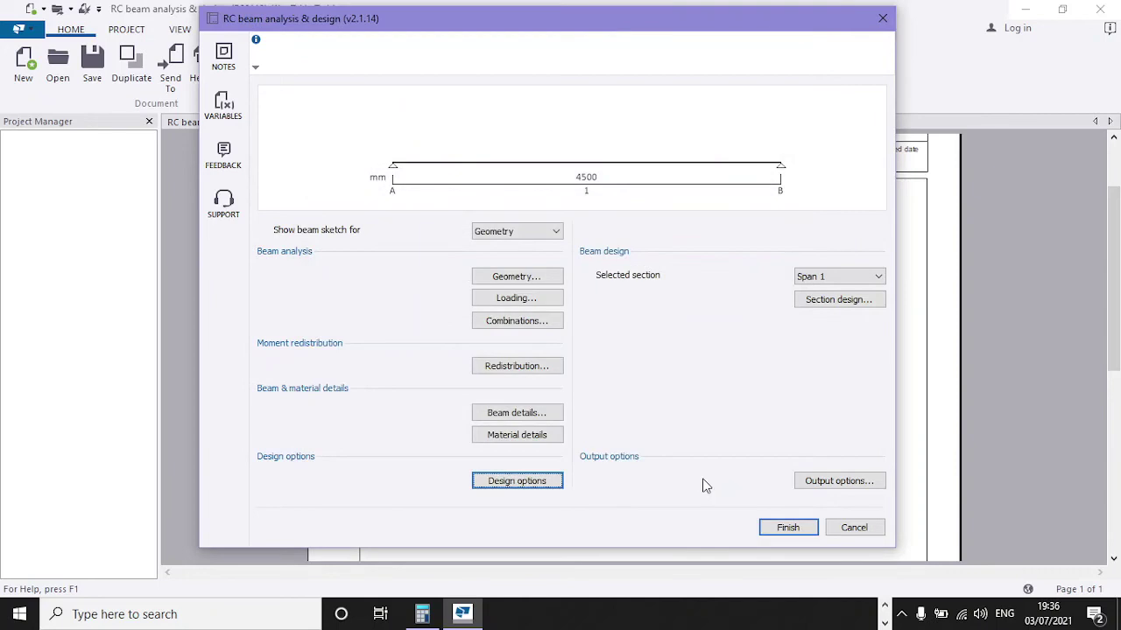
- Give Support A 12 mm top and bottom bars, then select Span 1 for design
left_click(855, 281)
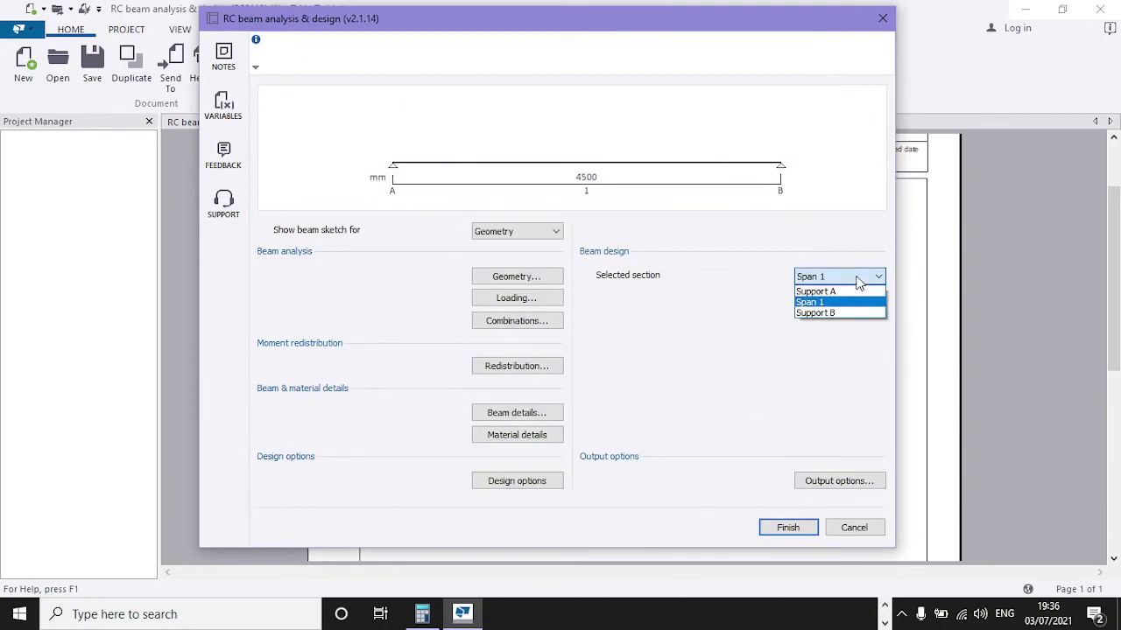
left_click(850, 292)
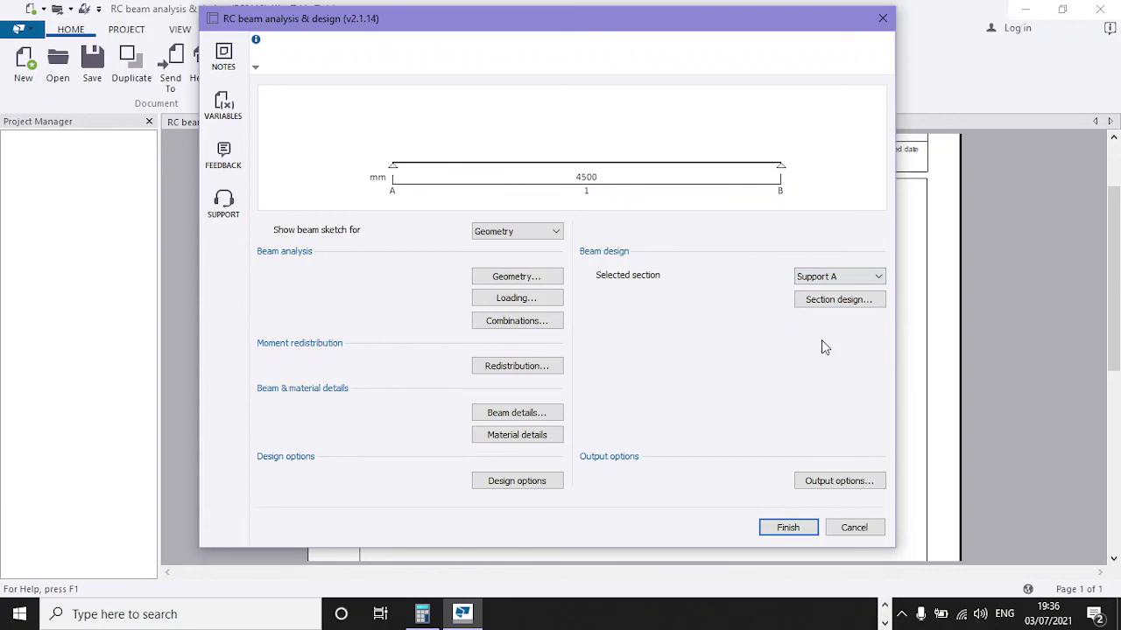
left_click(859, 301)
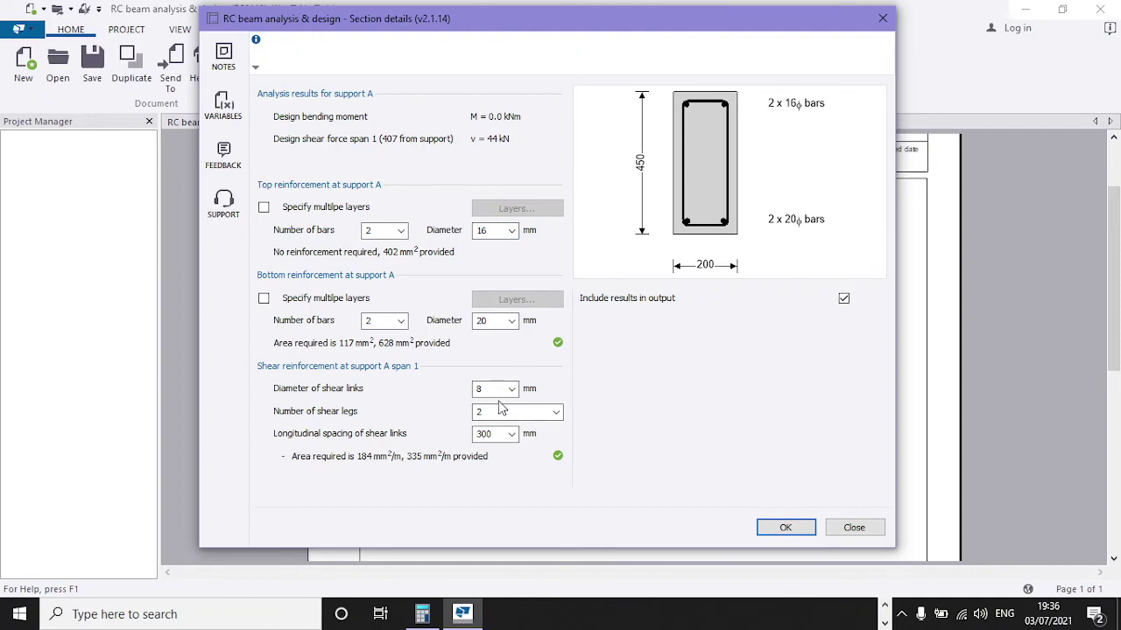
left_click(512, 232)
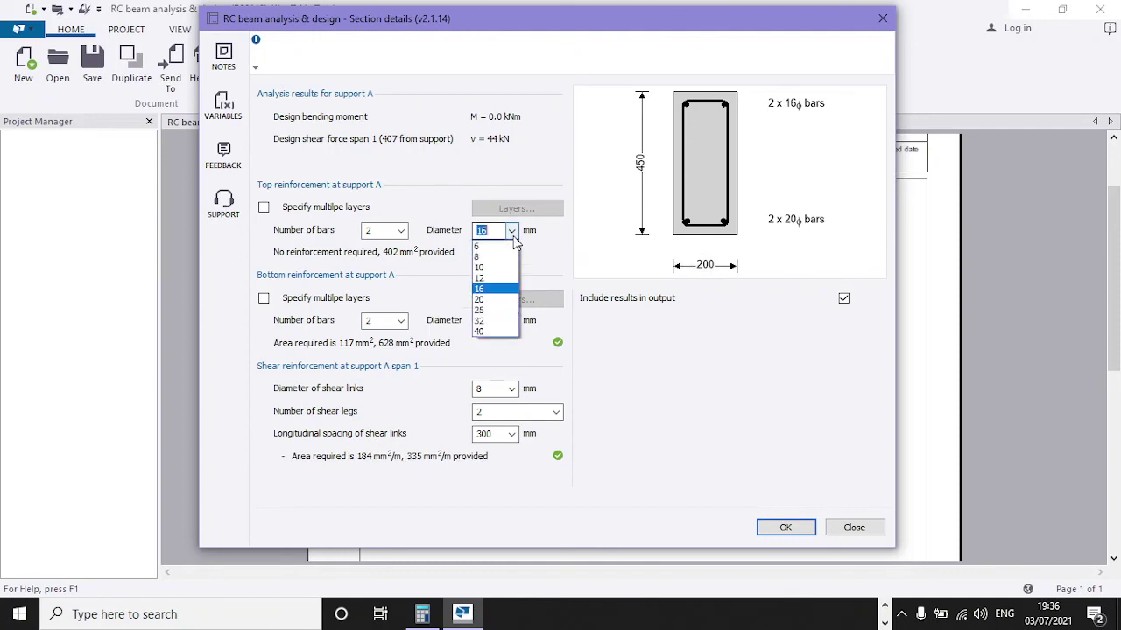
left_click(490, 278)
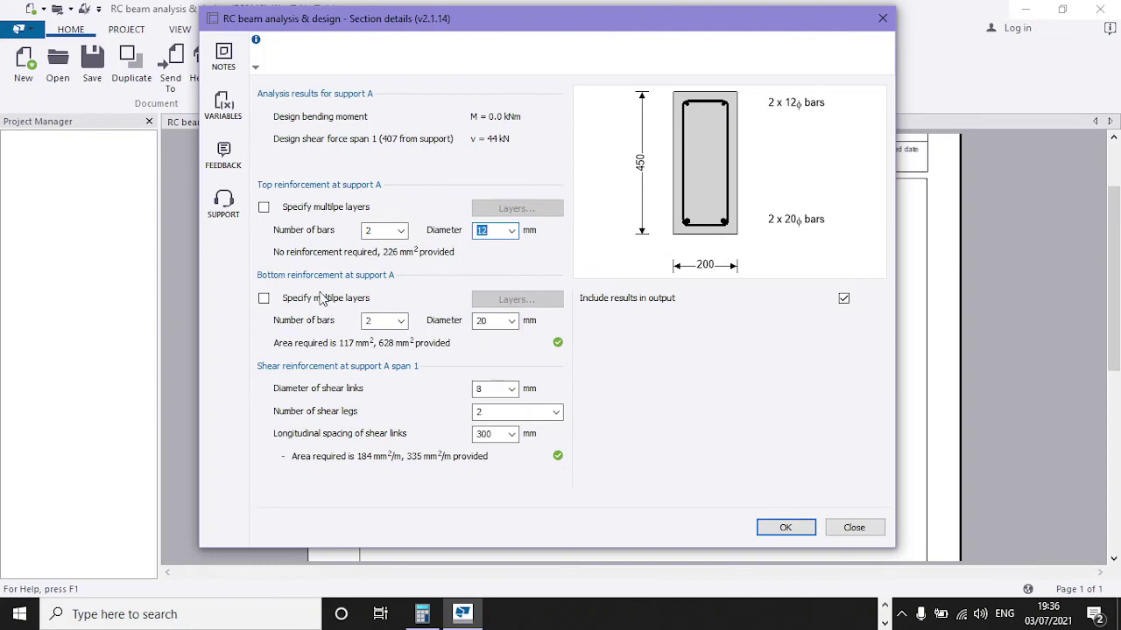
left_click(512, 321)
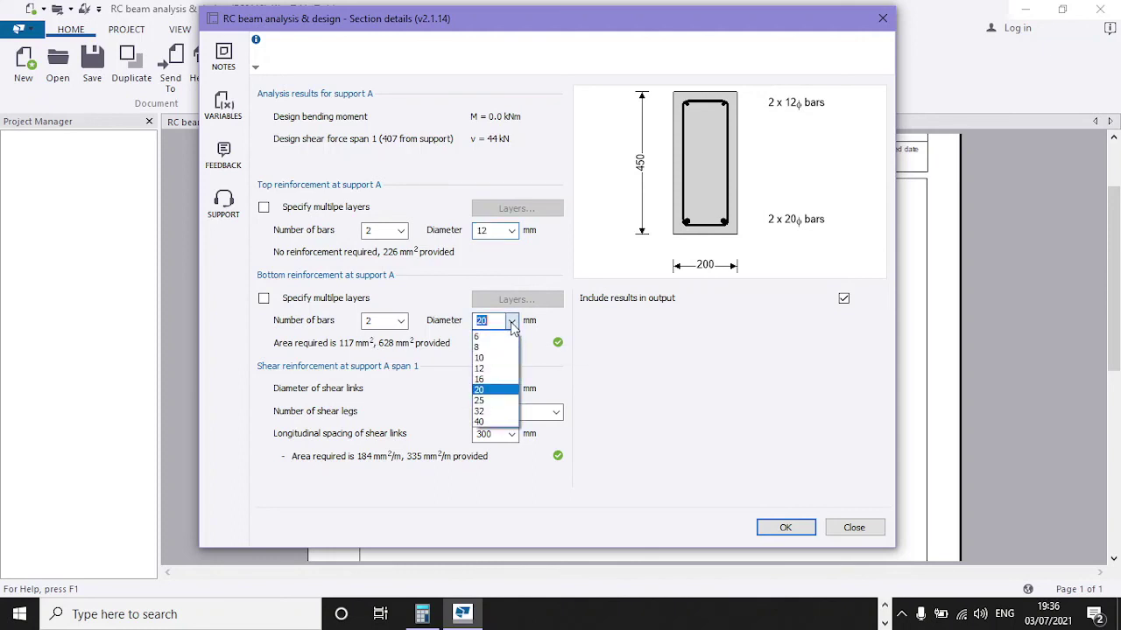
left_click(490, 368)
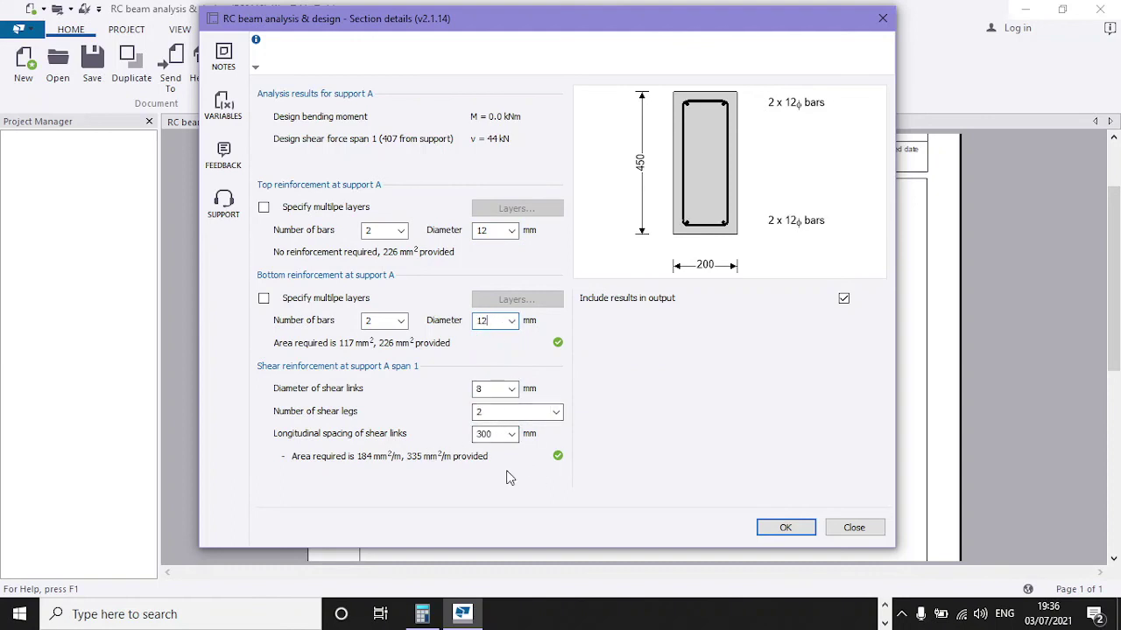
left_click(788, 525)
left_click(837, 278)
left_click(845, 303)
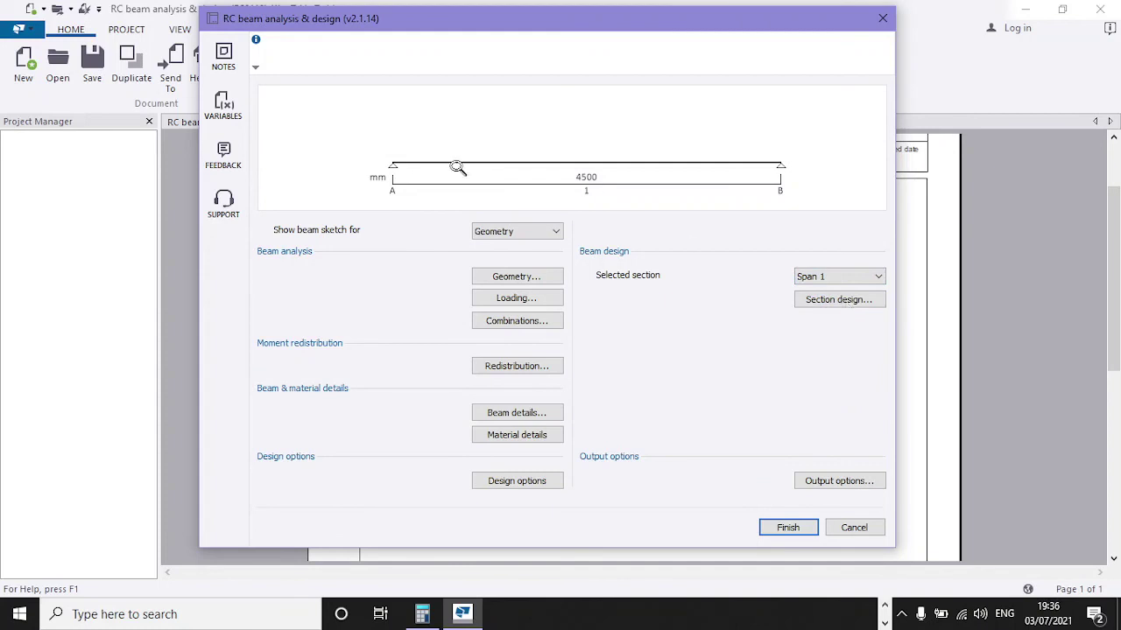
- Set Span 1 top bars to 12 mm and bottom bars to 16 mm, then accept
left_click(849, 299)
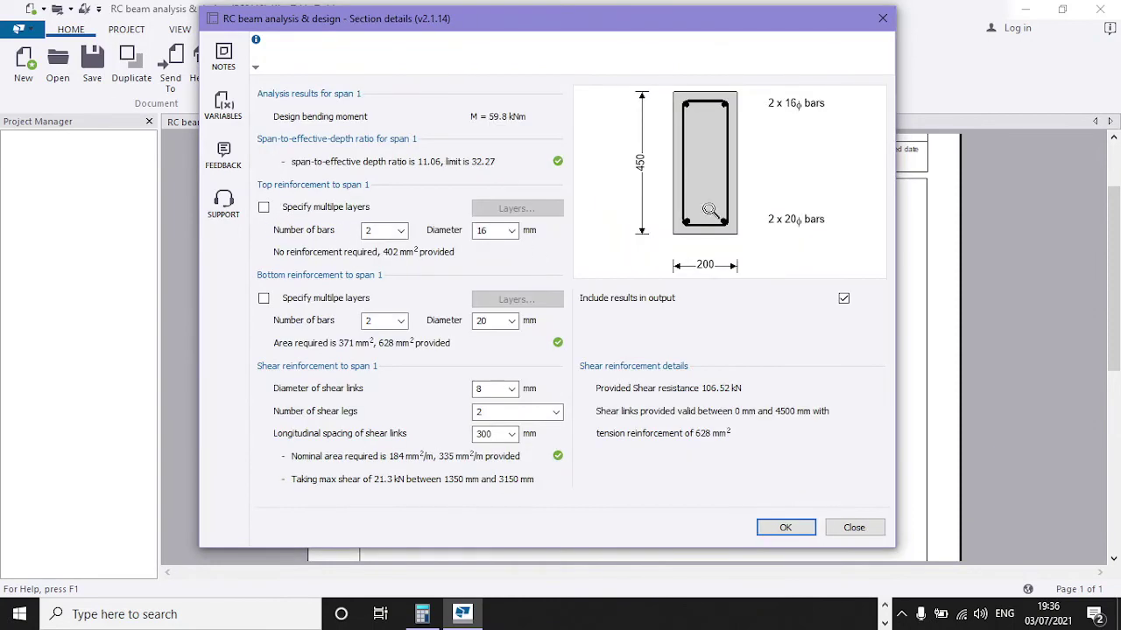
left_click(508, 230)
left_click(499, 278)
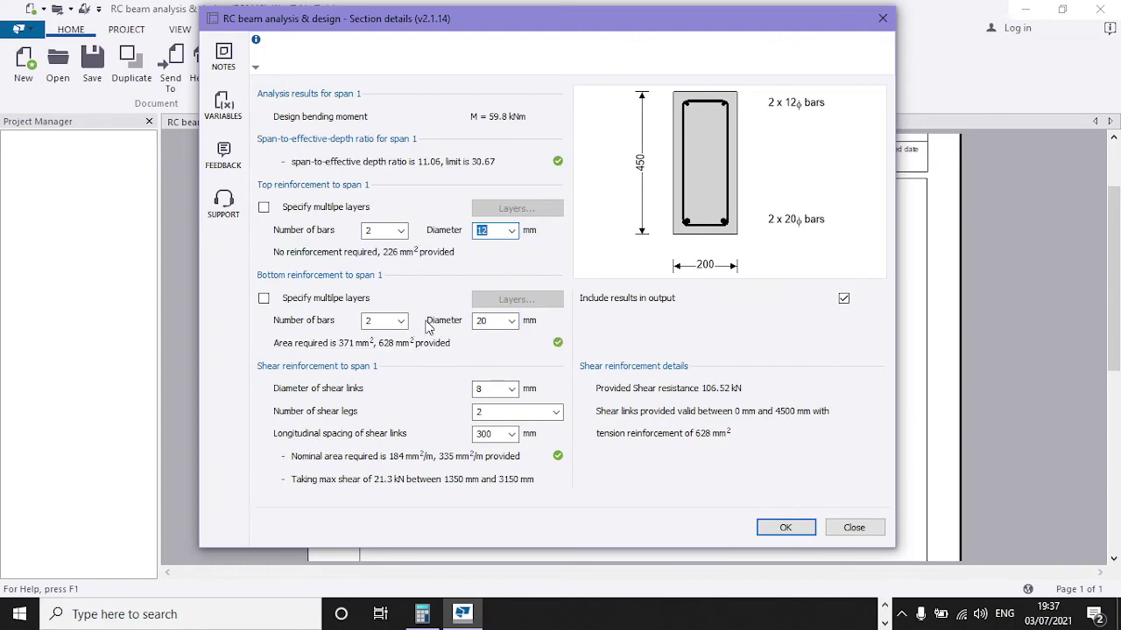
left_click(386, 320)
left_click(513, 321)
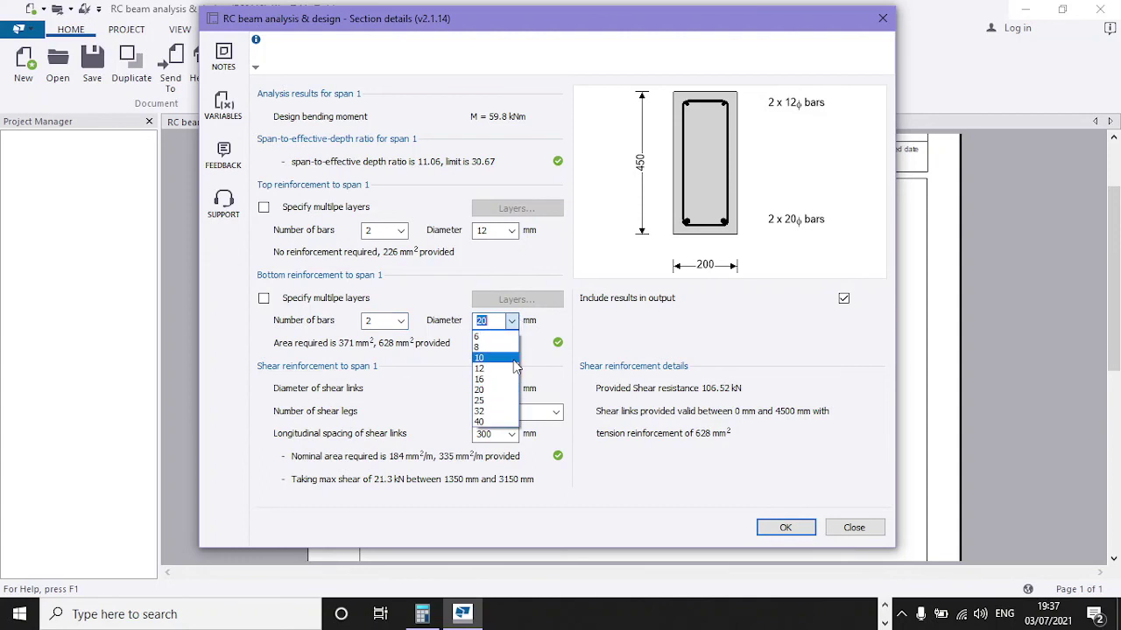
left_click(496, 380)
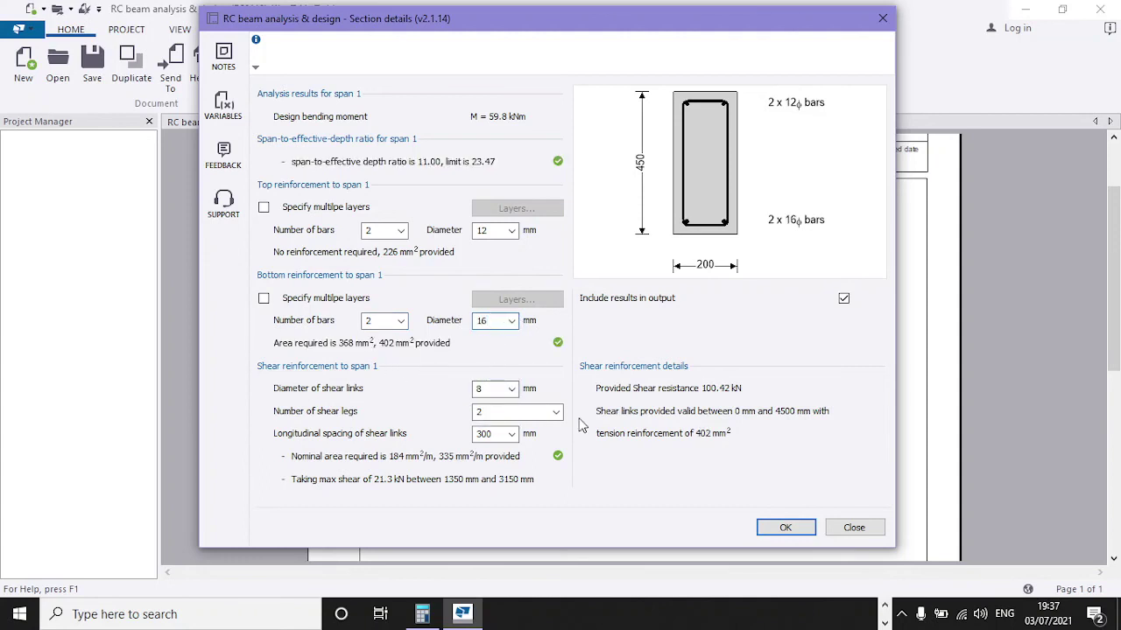
double_click(496, 435)
left_click(787, 530)
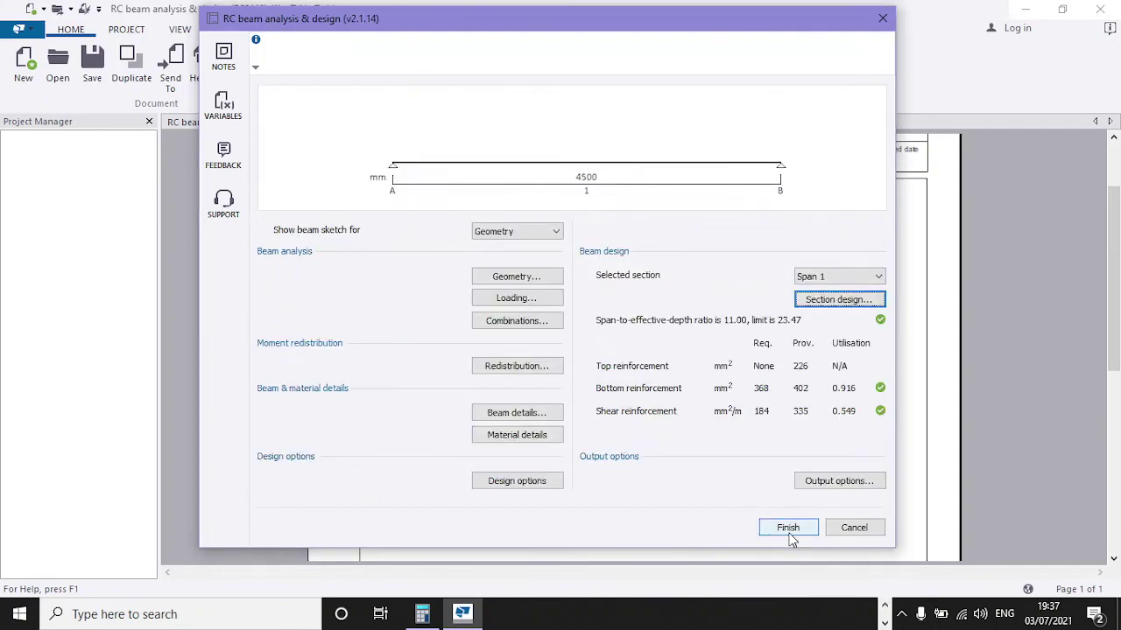
- Set Support B top and bottom bars to 12 mm, then show Span 1's design results
left_click(871, 278)
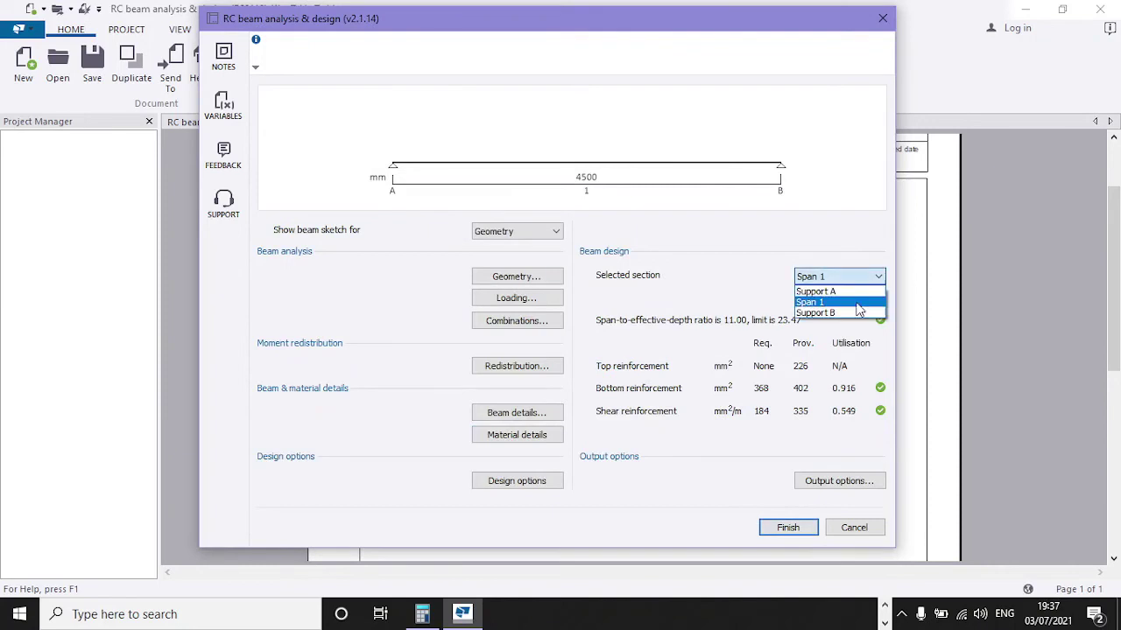
left_click(850, 313)
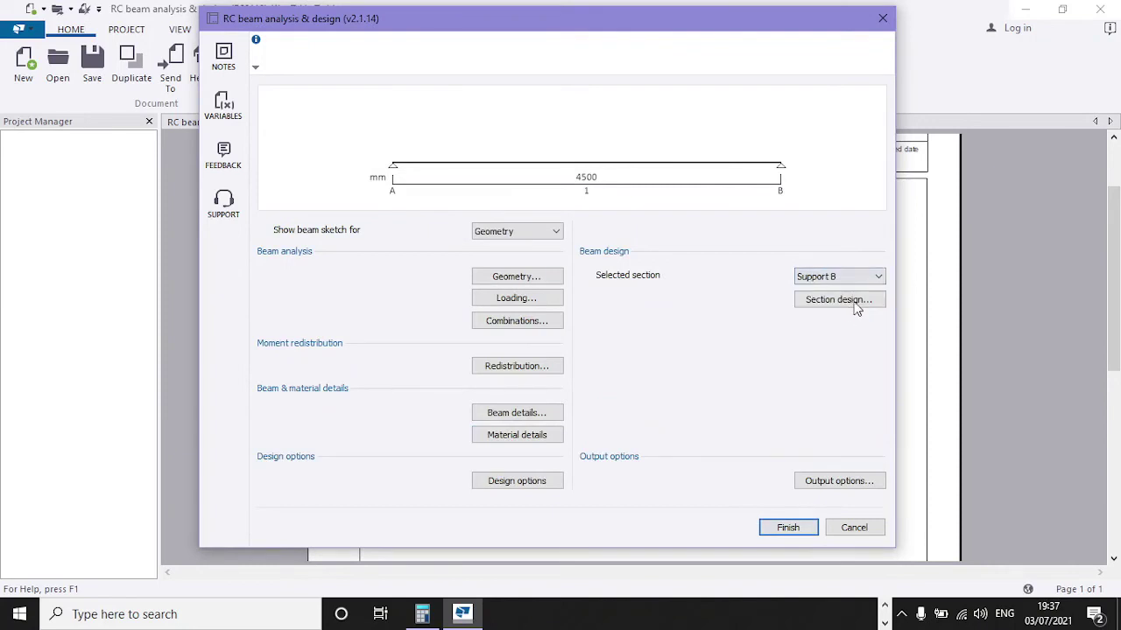
left_click(852, 301)
left_click(512, 231)
left_click(494, 278)
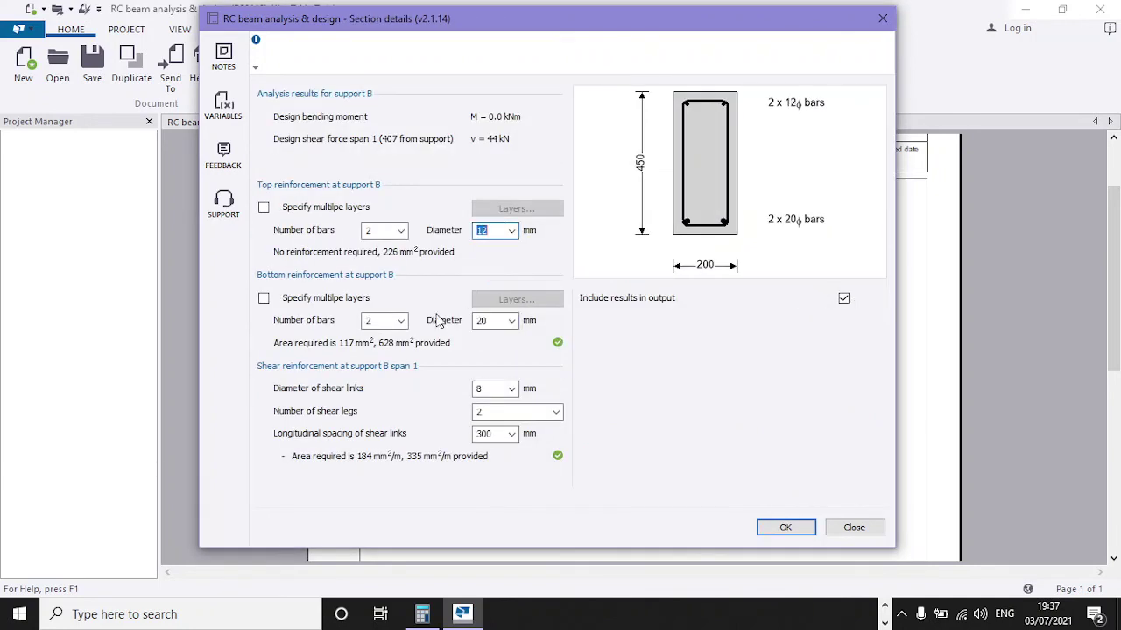
left_click(513, 321)
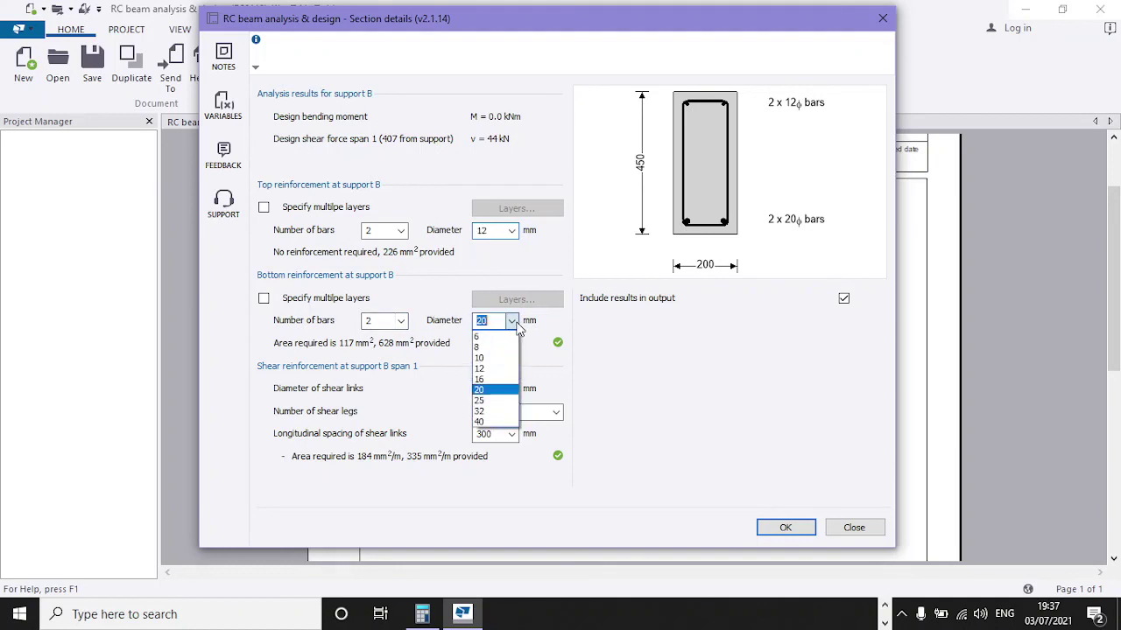
left_click(494, 368)
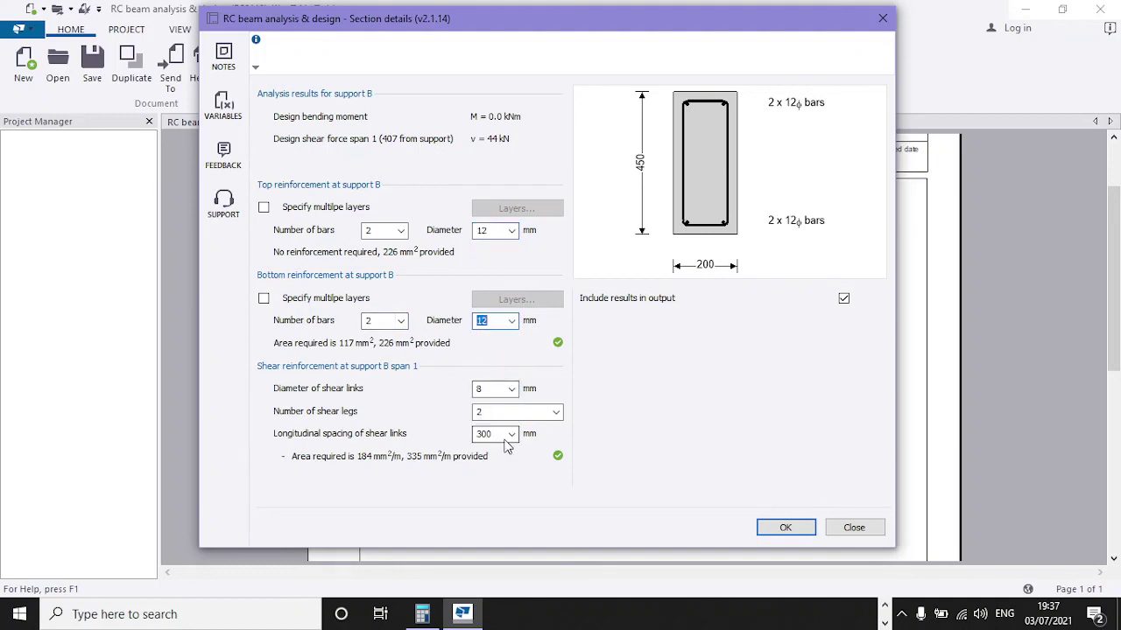
left_click(788, 528)
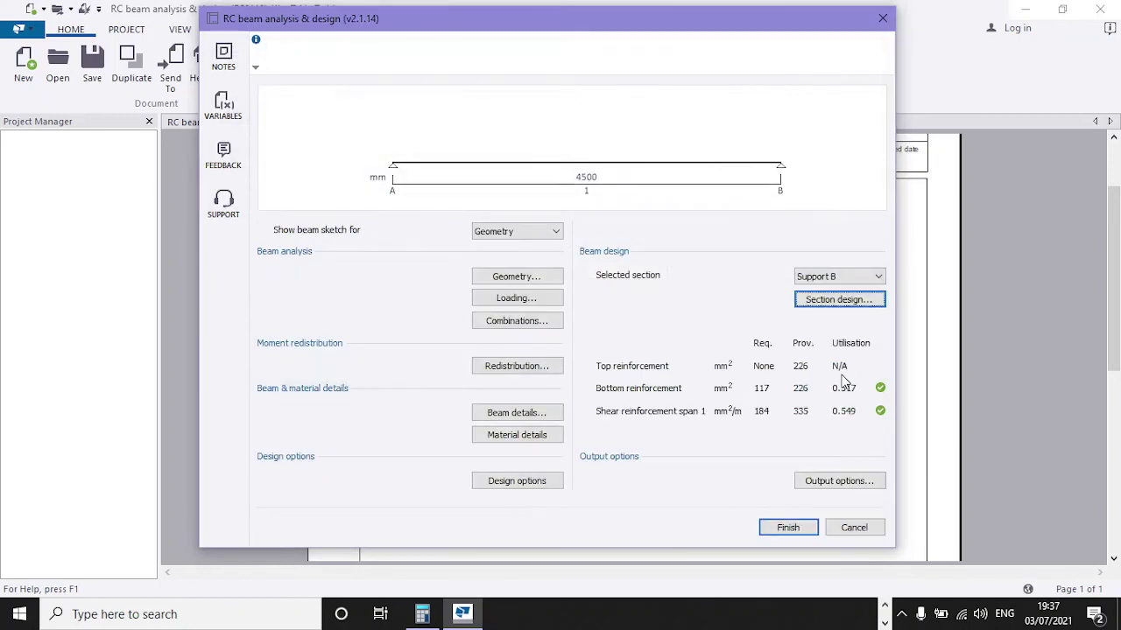
left_click(858, 275)
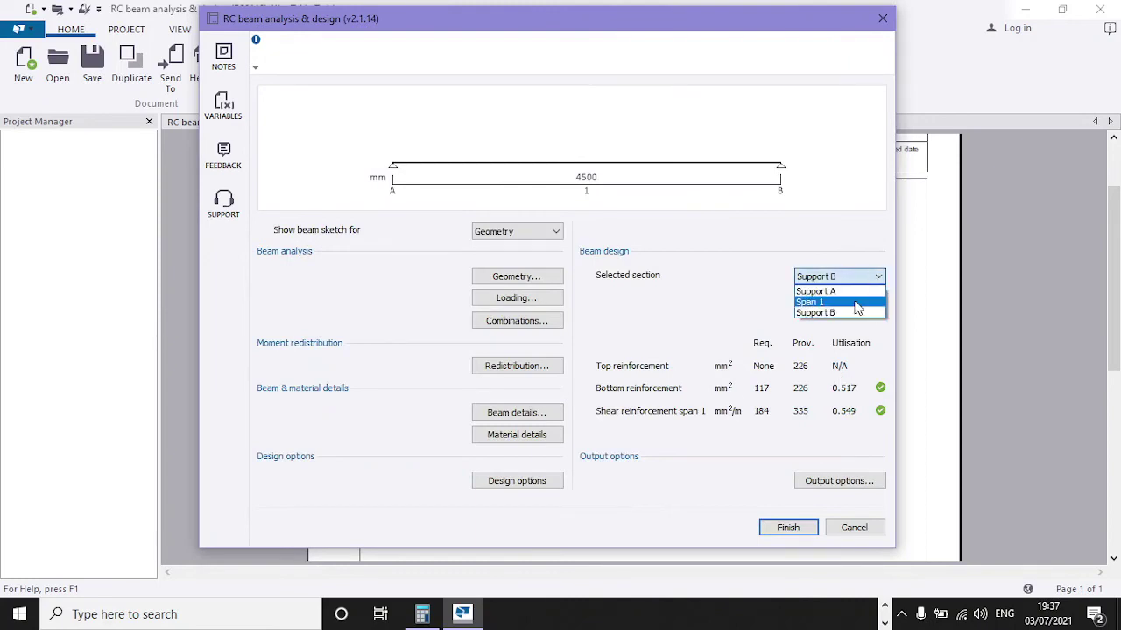
left_click(858, 303)
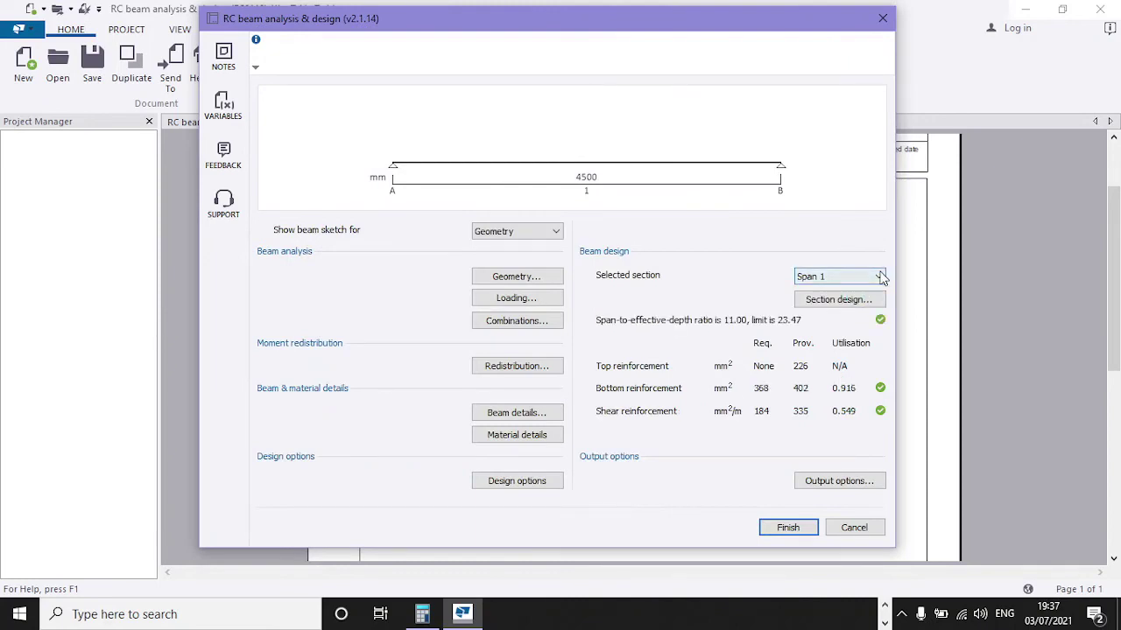
left_click(880, 276)
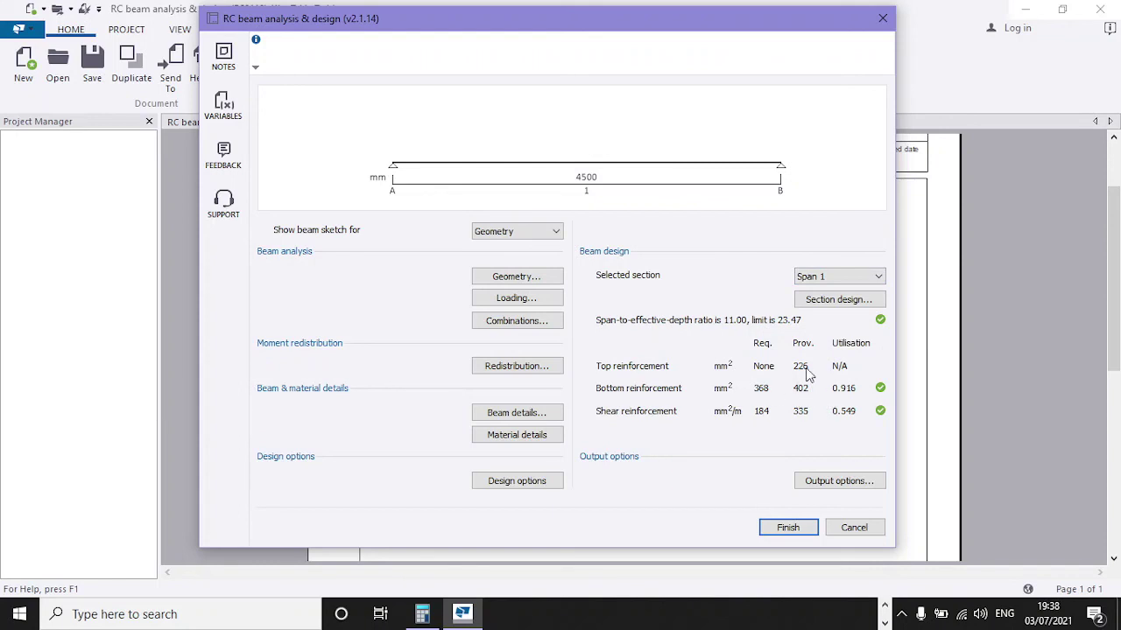
- Change Support A's bottom bars to 16 mm diameter
left_click(857, 282)
left_click(849, 302)
left_click(840, 277)
left_click(845, 291)
left_click(845, 300)
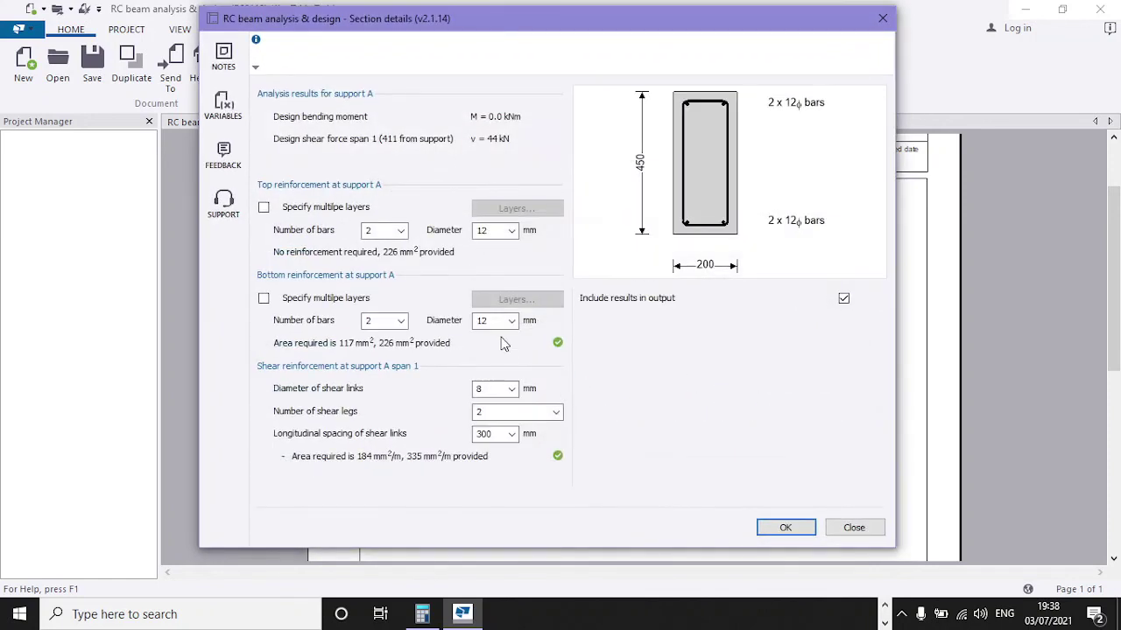
left_click(512, 321)
left_click(499, 379)
left_click(787, 527)
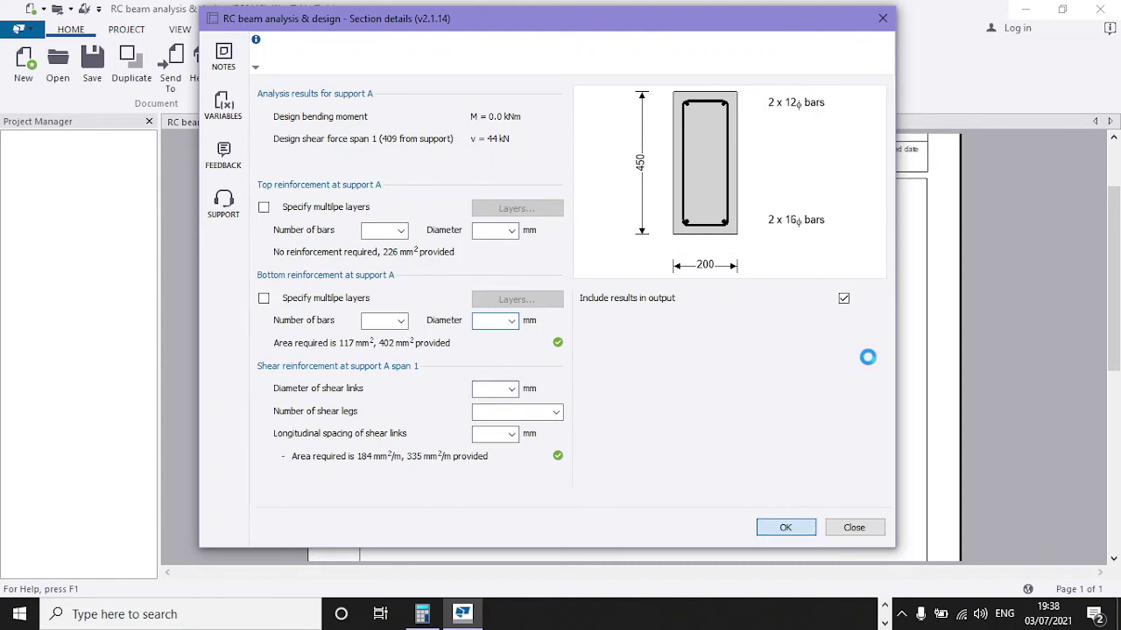
- Change Support B's bottom bars to 16 mm and finish the beam design
left_click(878, 278)
left_click(847, 311)
left_click(839, 299)
left_click(514, 322)
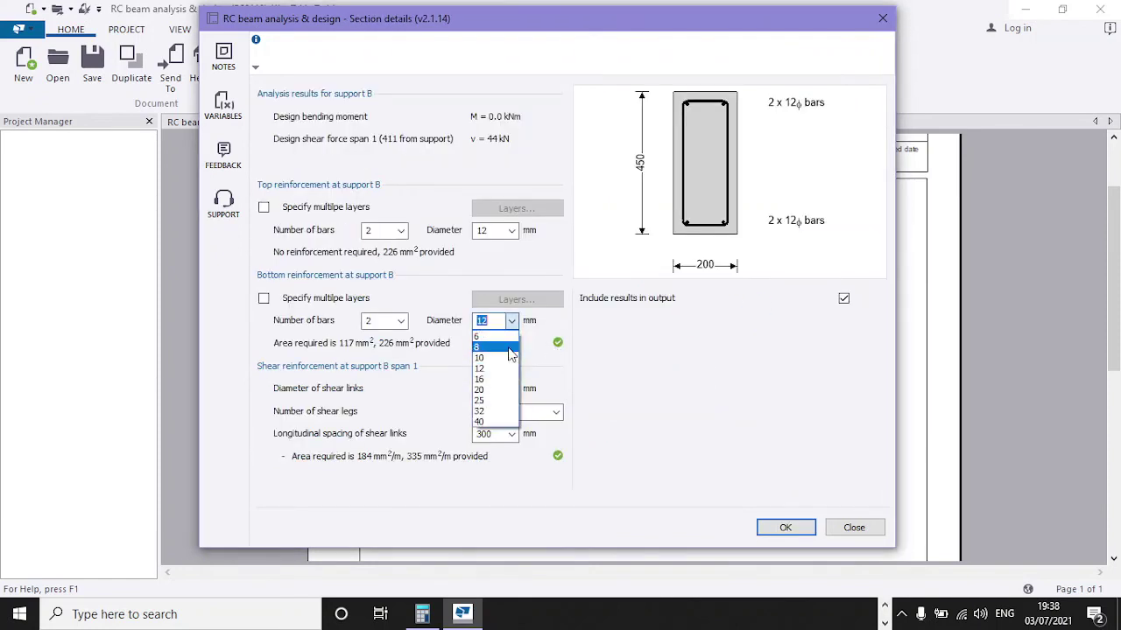
left_click(490, 374)
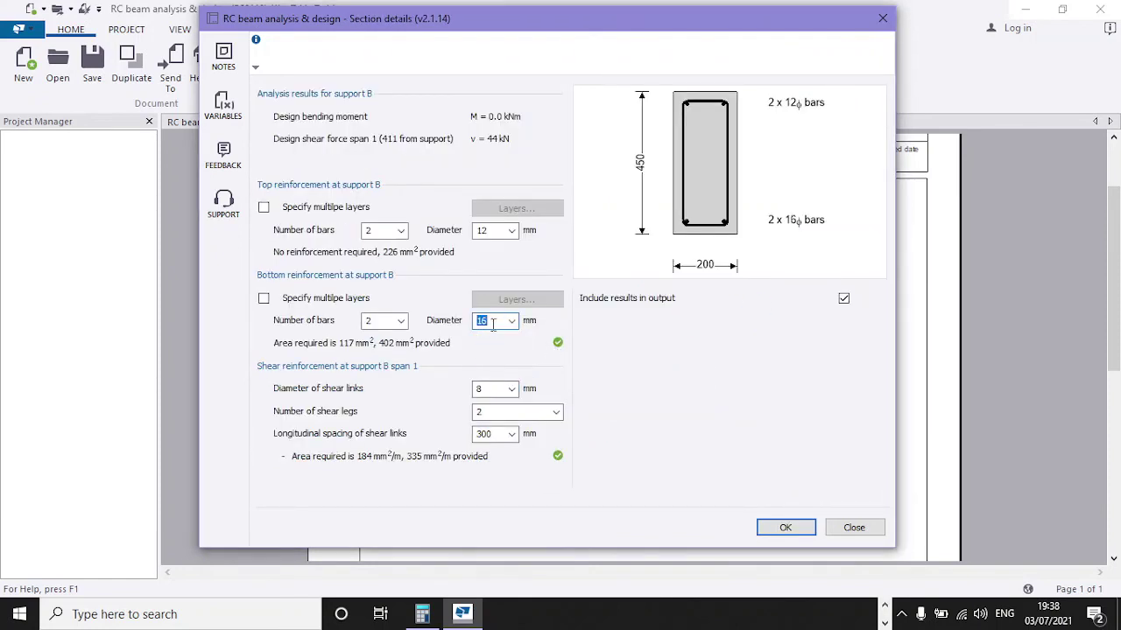
left_click(785, 527)
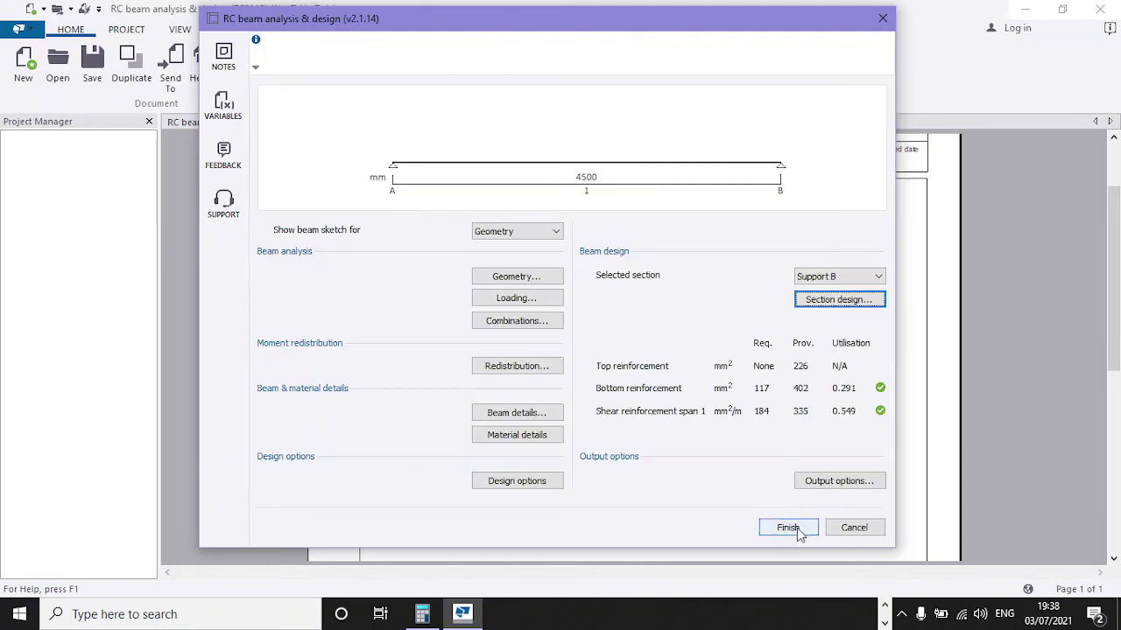
left_click(788, 528)
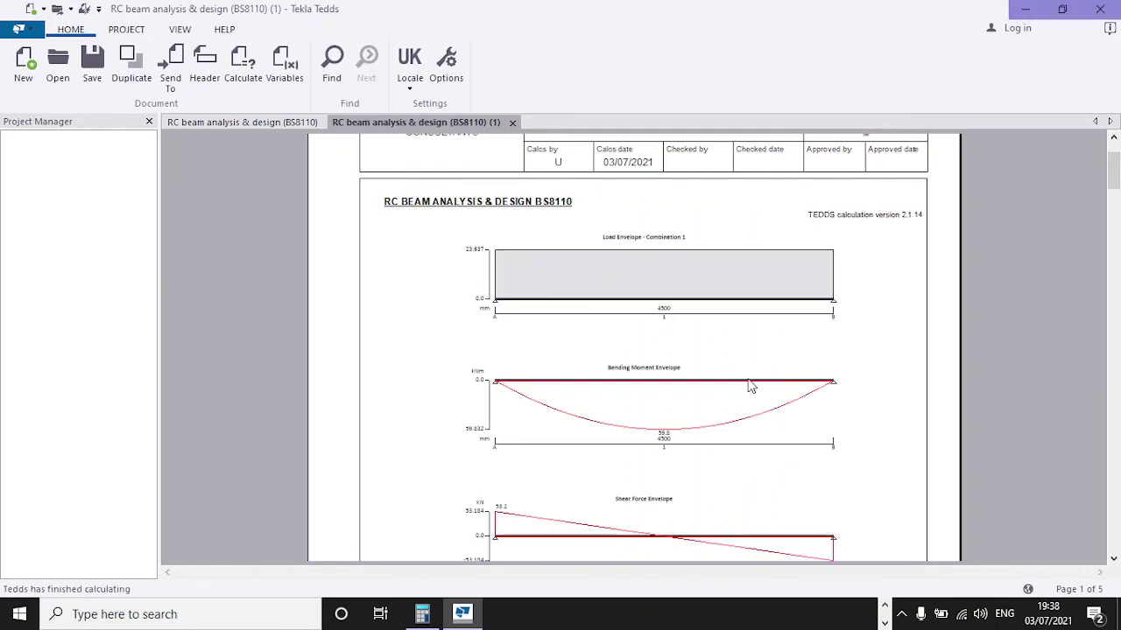
- Scroll through the five-page report down to the Support B shear and link spacing checks
scroll(749, 383, "up", 2)
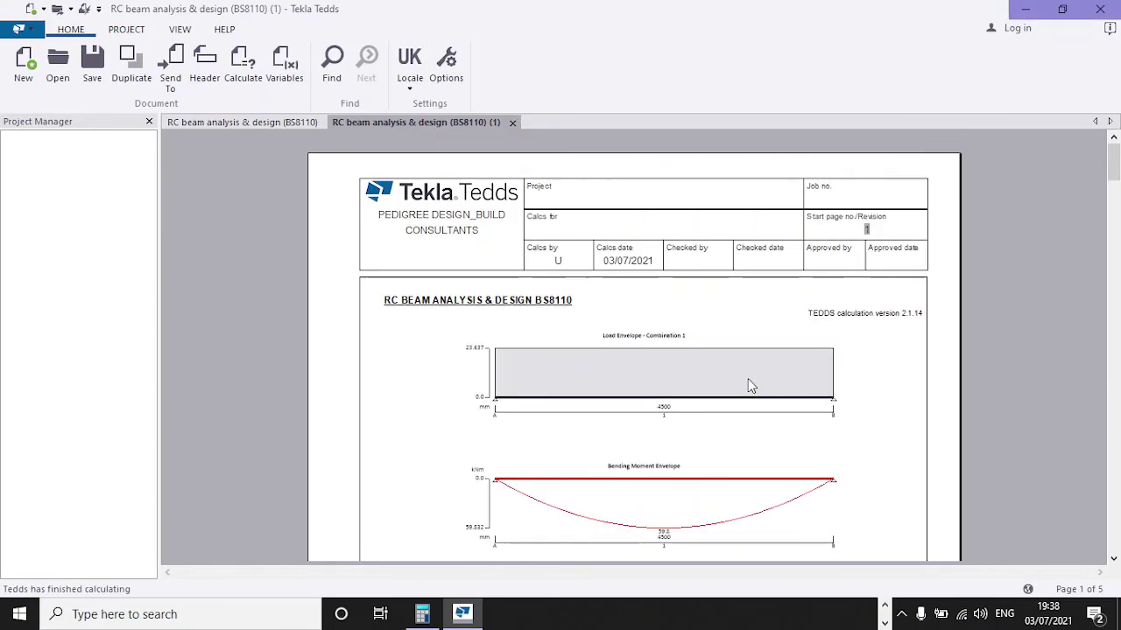
scroll(748, 383, "down", 3)
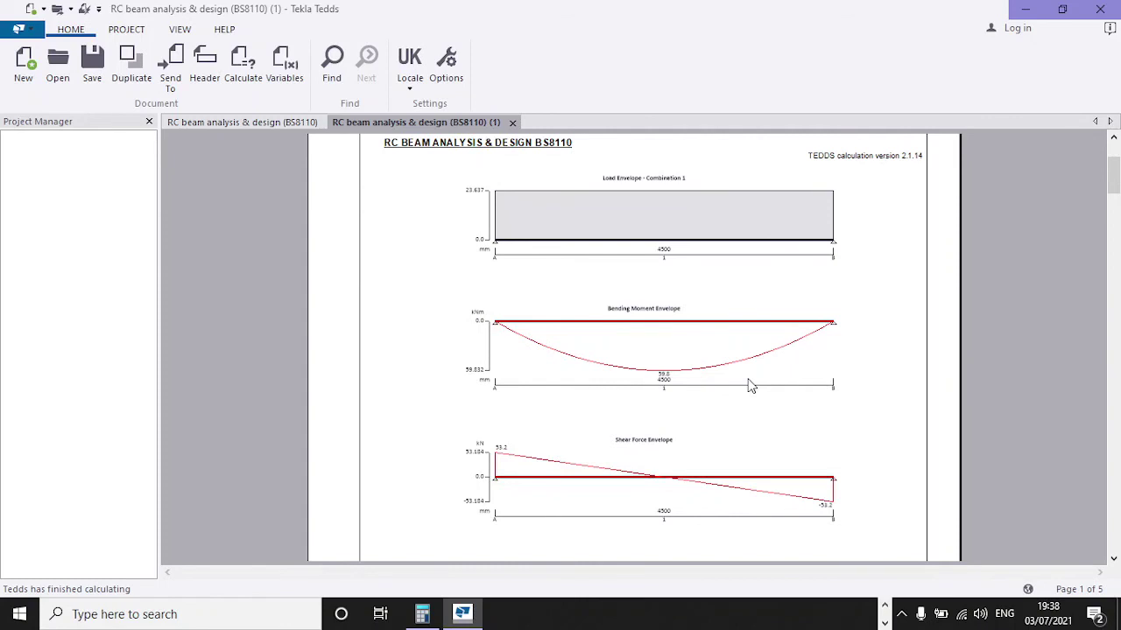
scroll(714, 347, "up", 2)
scroll(713, 347, "down", 6)
scroll(713, 347, "down", 5)
scroll(713, 347, "down", 3)
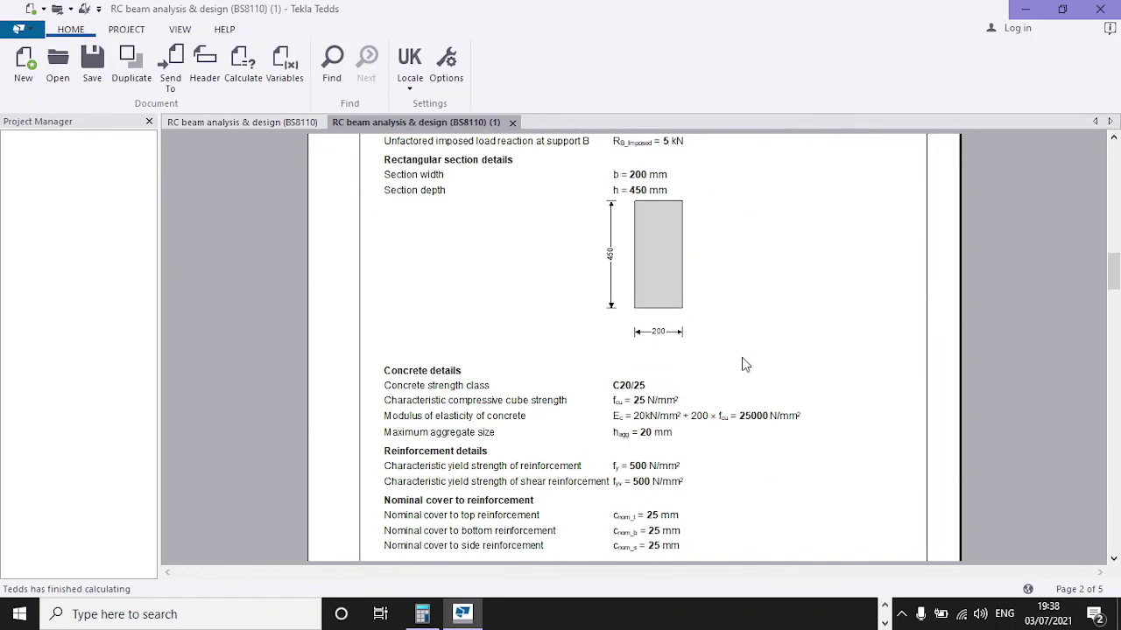
scroll(680, 359, "down", 5)
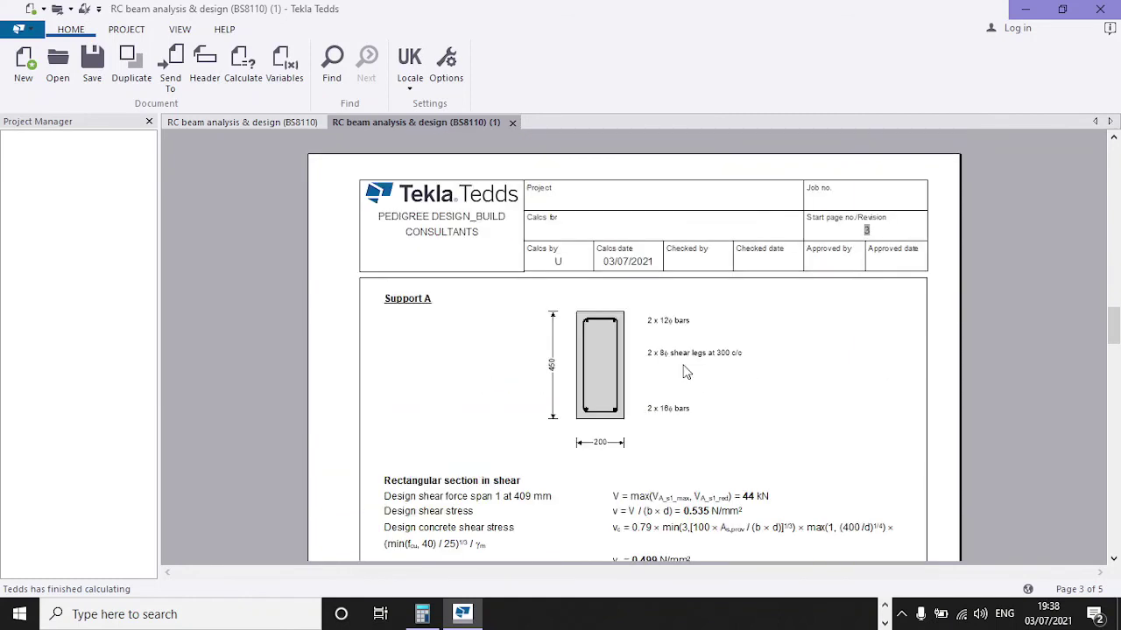
scroll(678, 392, "down", 2)
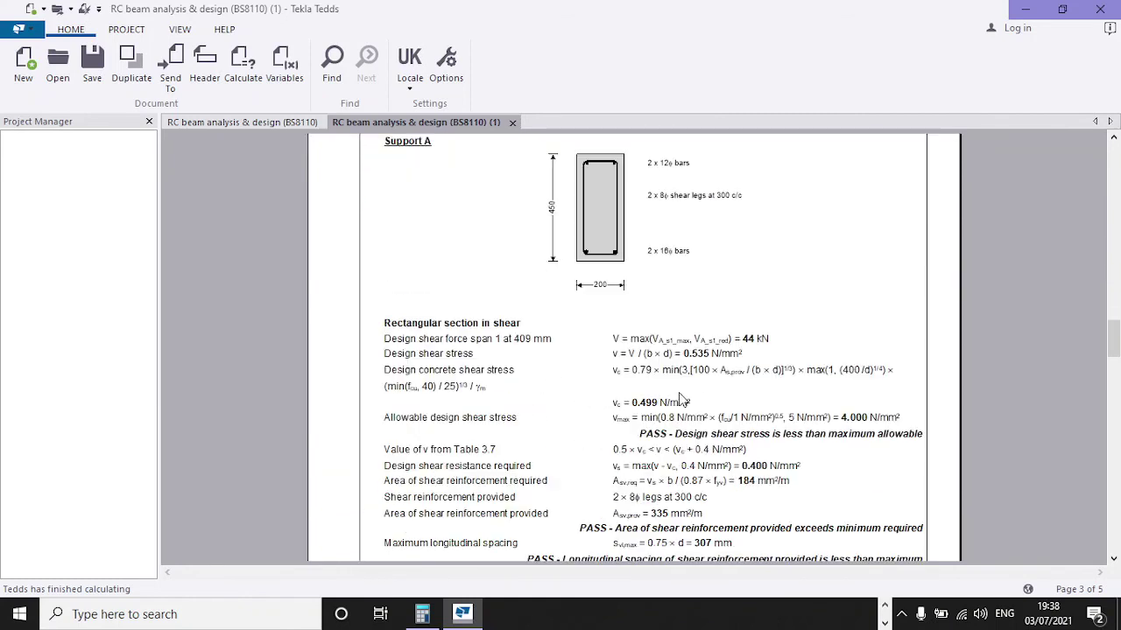
scroll(666, 354, "down", 15)
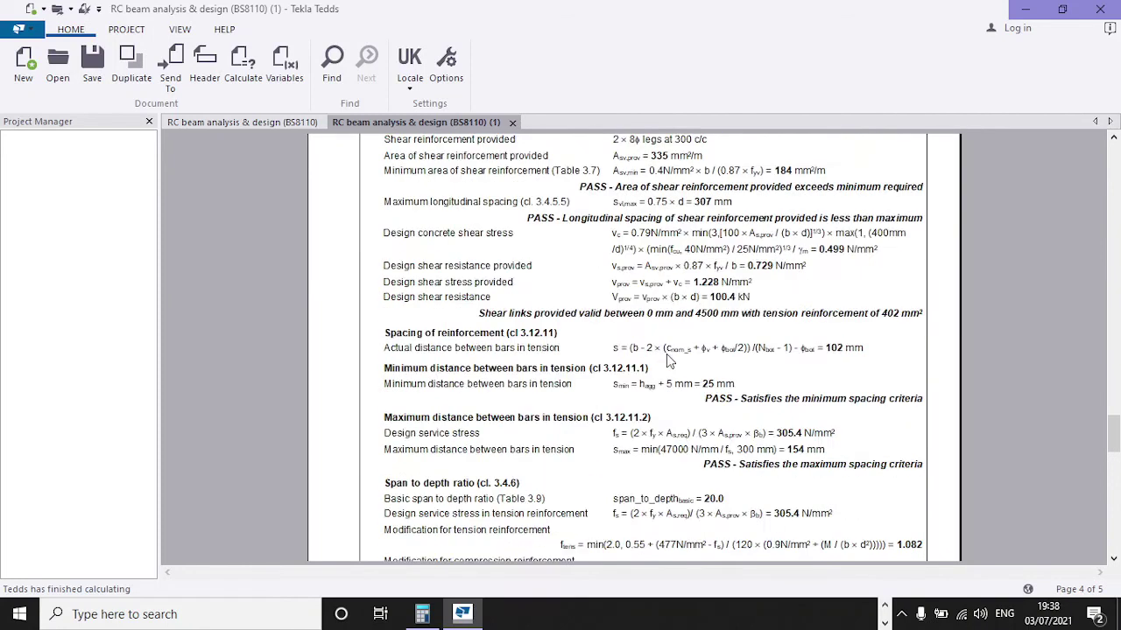
scroll(666, 354, "down", 6)
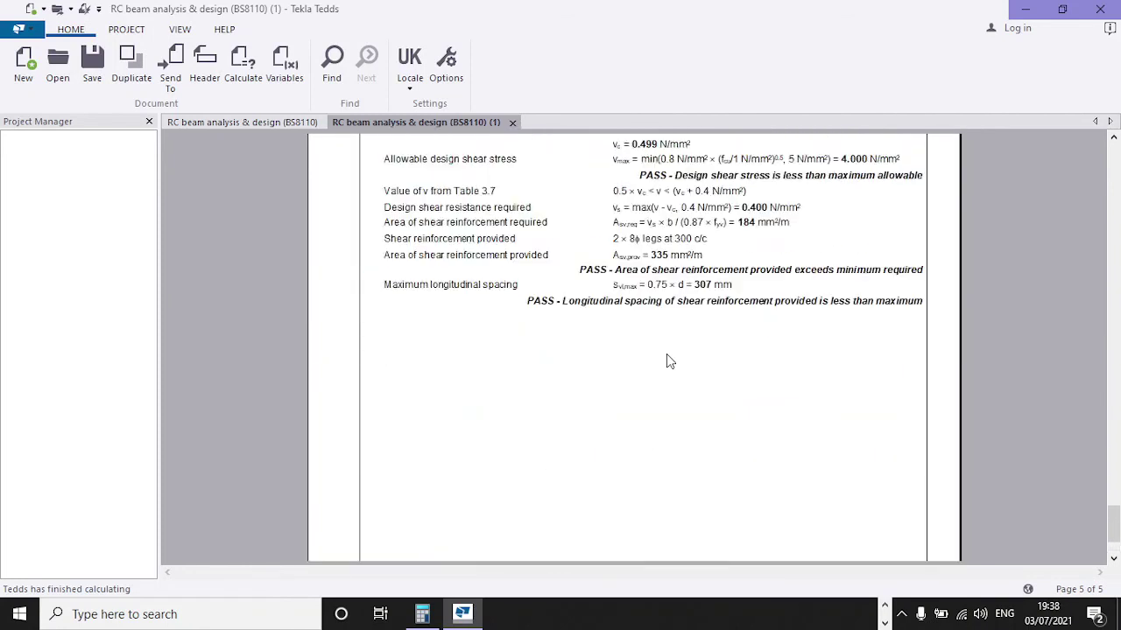
scroll(666, 360, "up", 20)
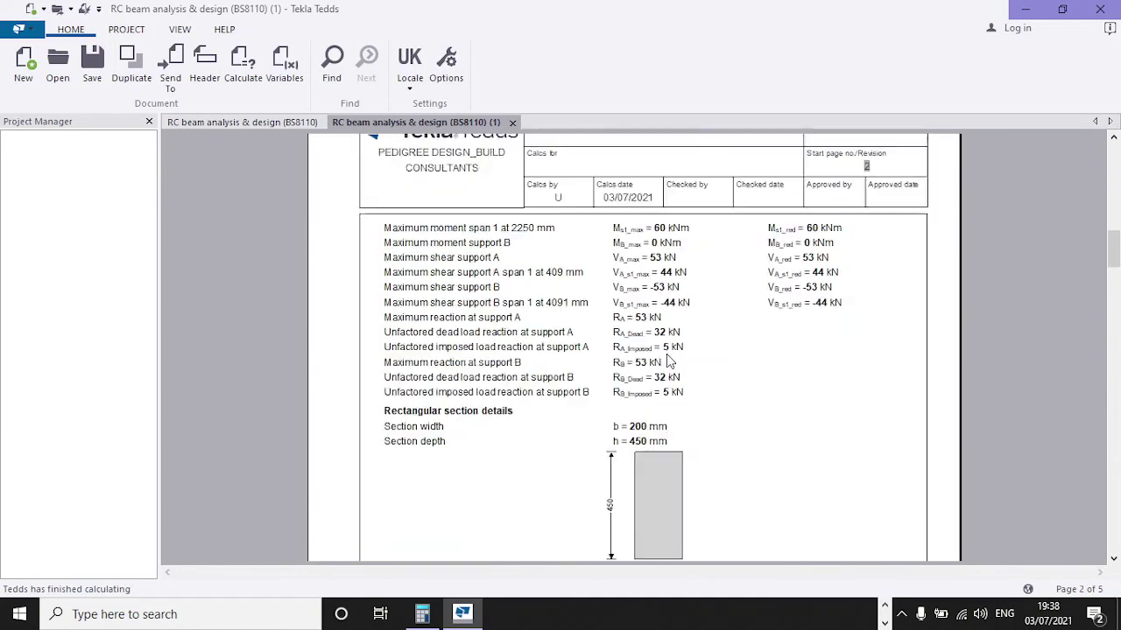
scroll(666, 360, "up", 3)
scroll(666, 361, "down", 20)
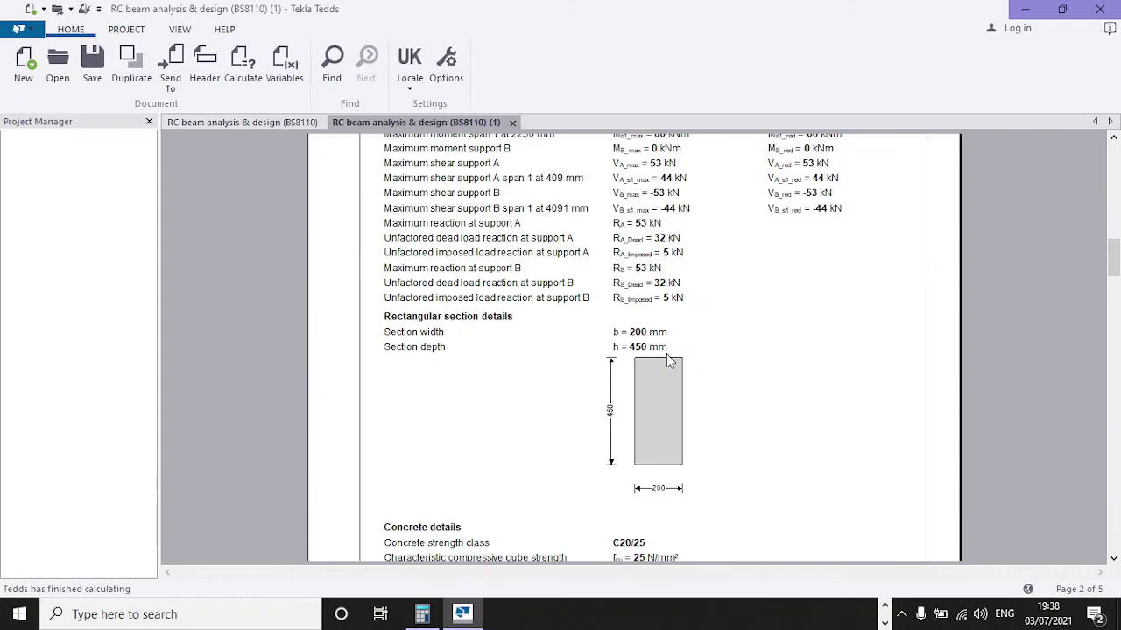
scroll(666, 360, "down", 8)
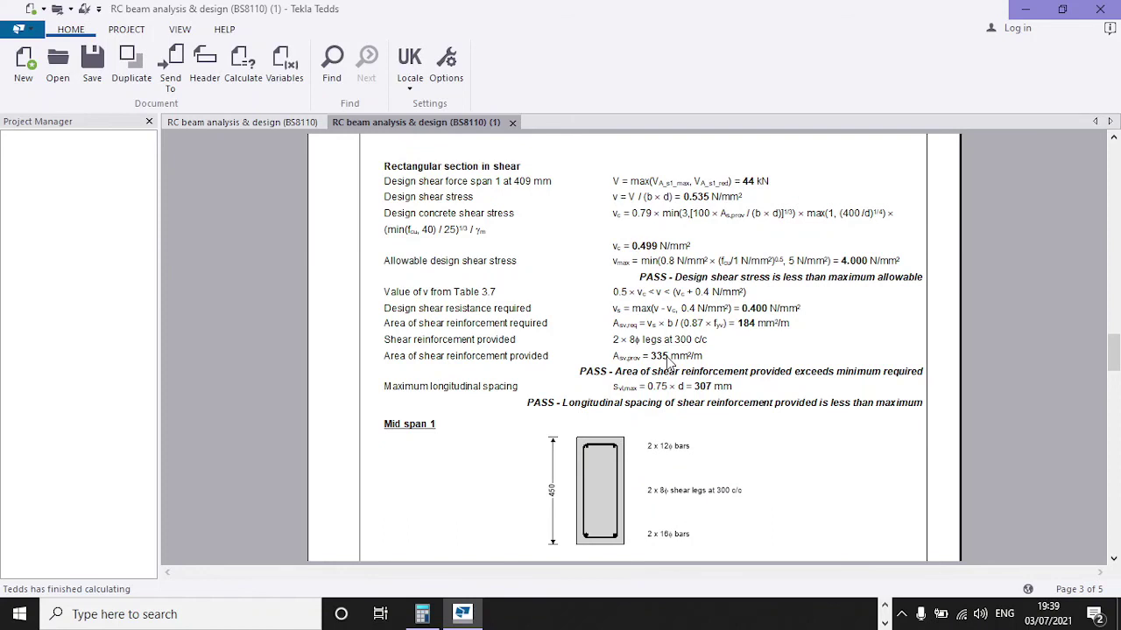
scroll(667, 360, "down", 20)
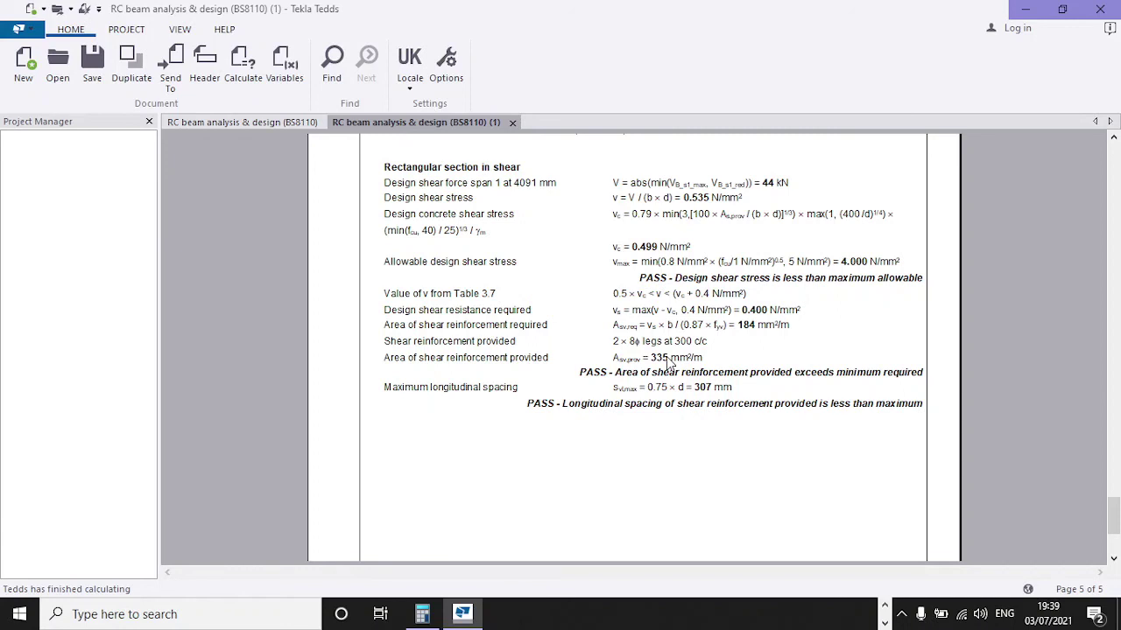
scroll(666, 361, "down", 3)
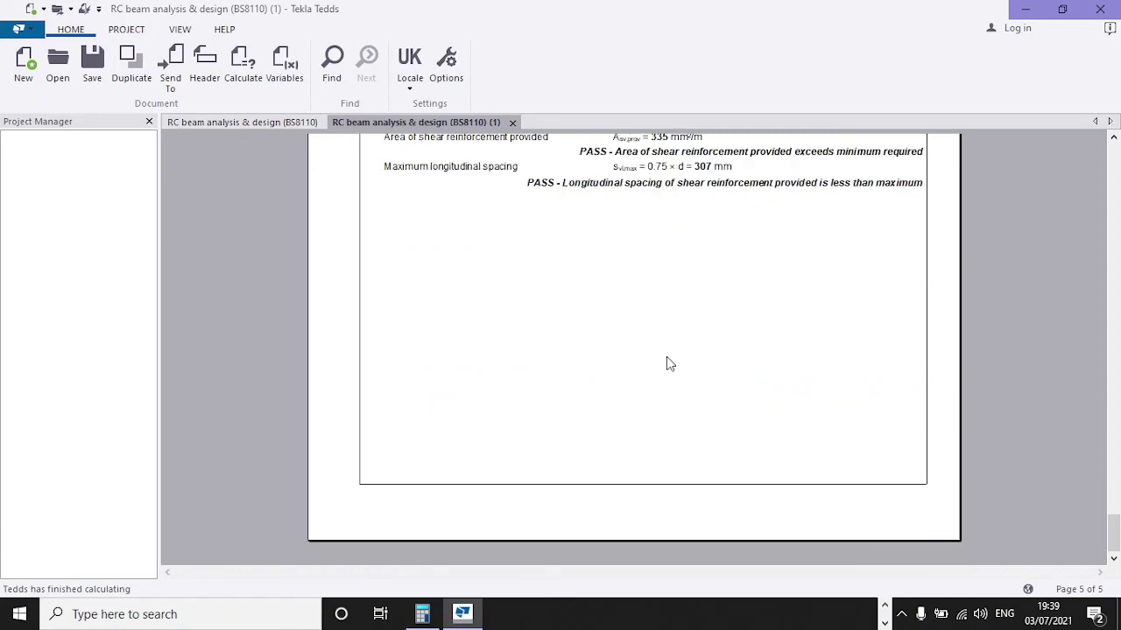
scroll(666, 361, "up", 15)
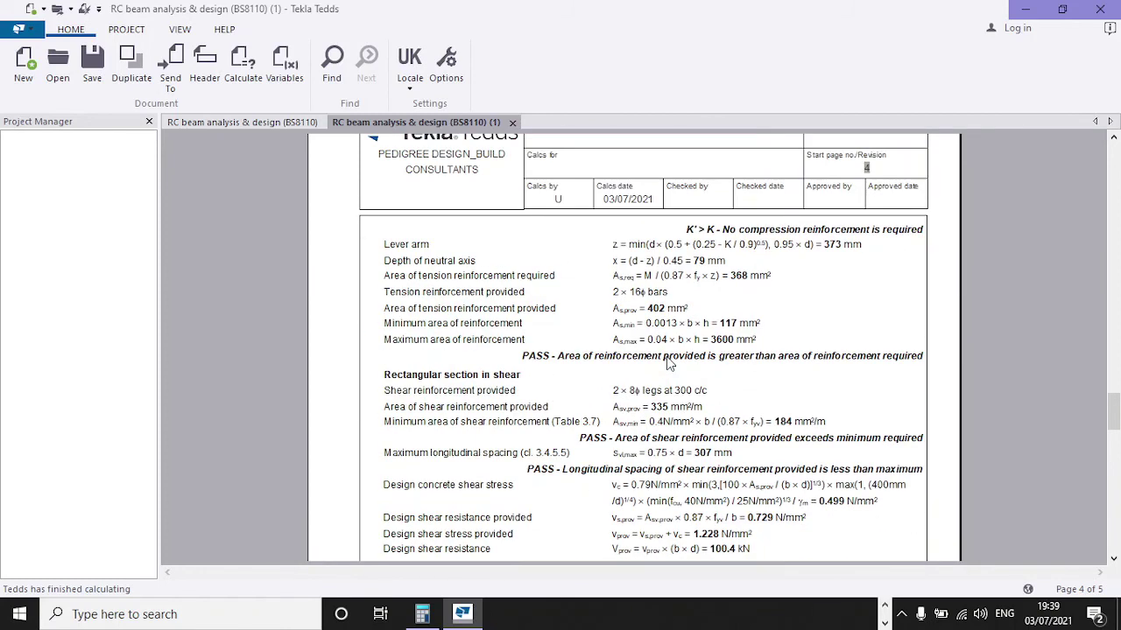
scroll(667, 361, "up", 10)
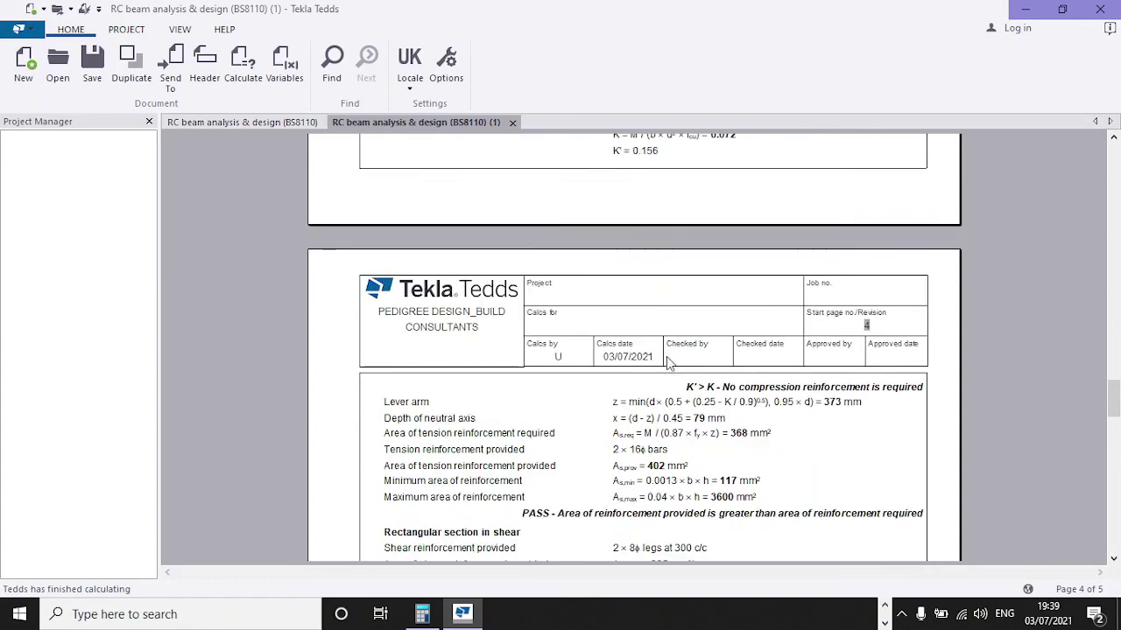
scroll(666, 356, "up", 20)
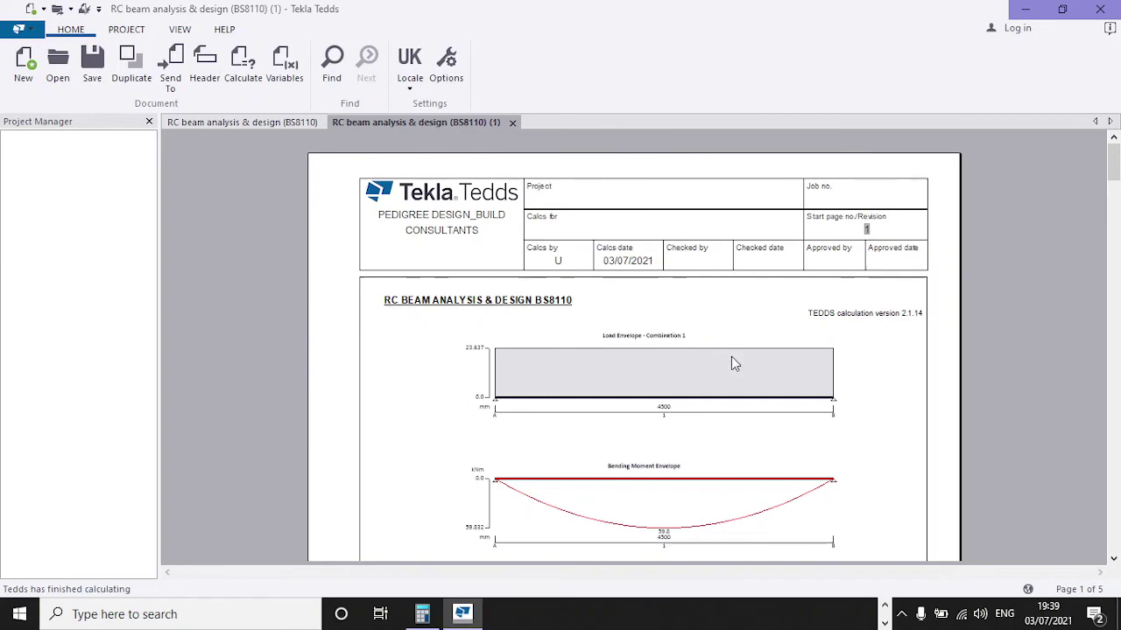
scroll(734, 364, "down", 10)
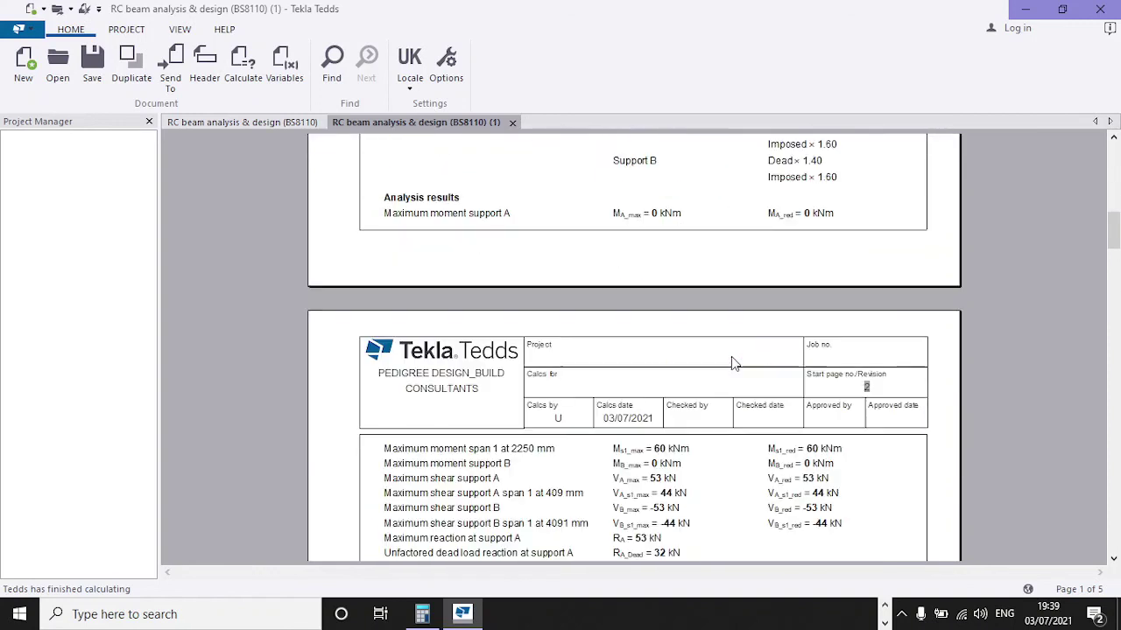
scroll(734, 363, "down", 10)
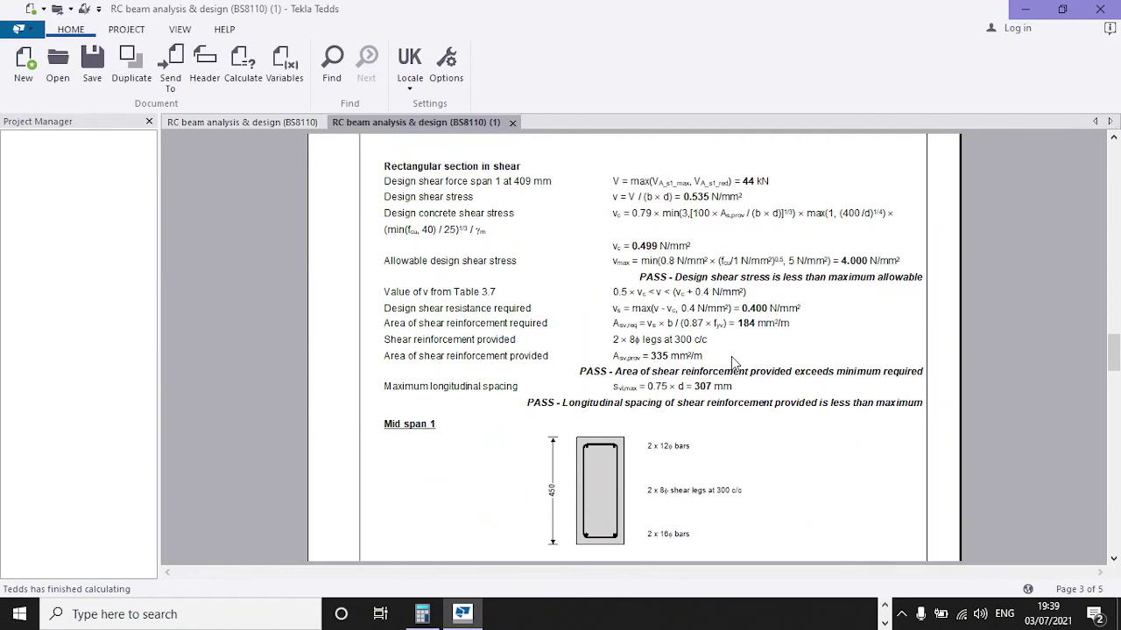
scroll(734, 363, "down", 10)
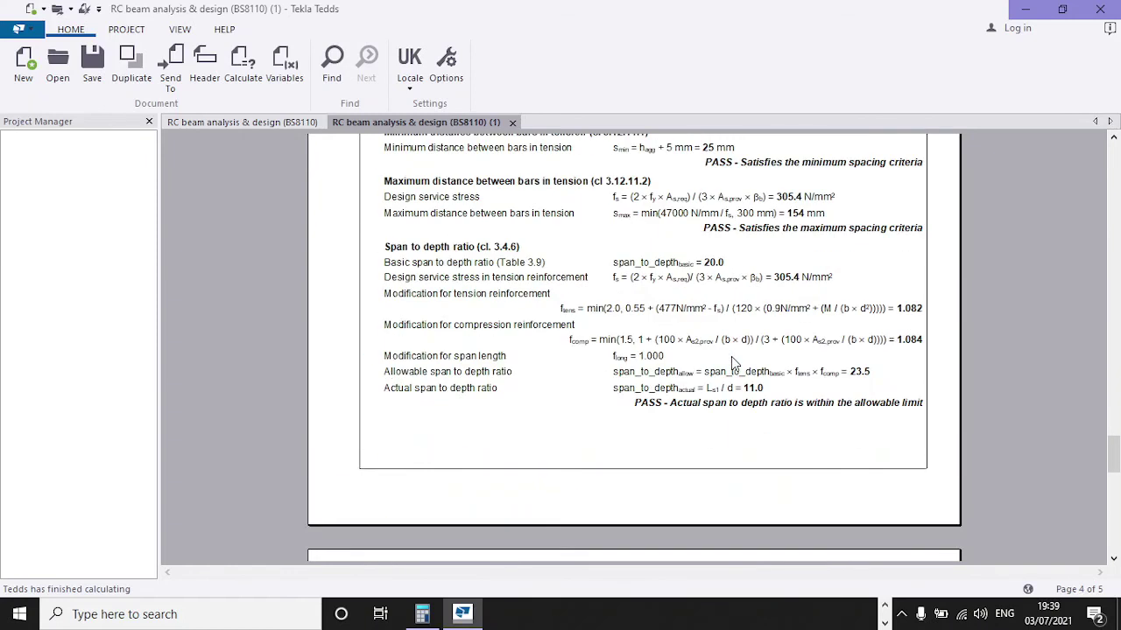